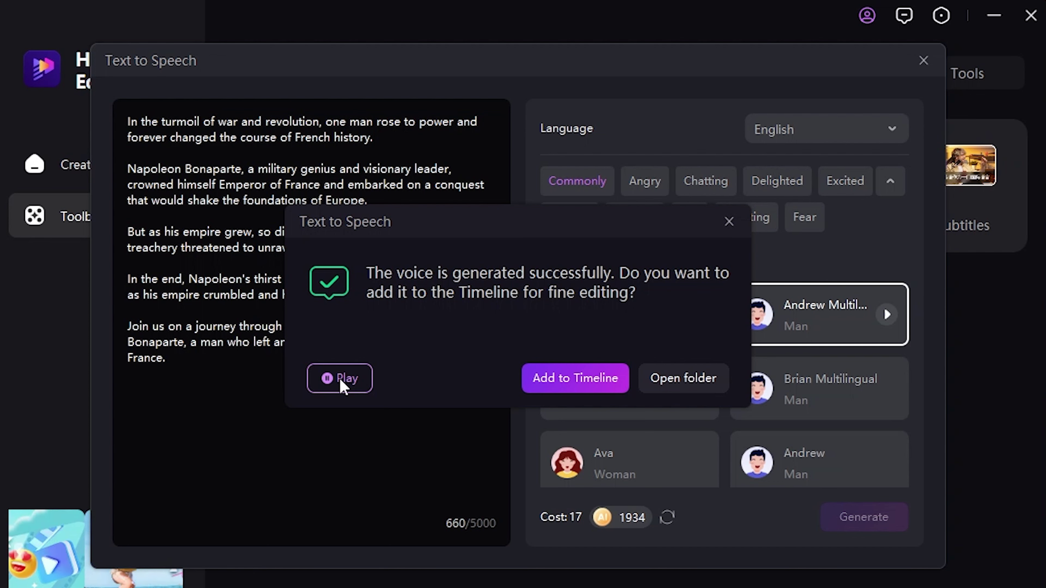
- Play back the generated voiceover, open its output folder, and close Text to Speech
click(339, 378)
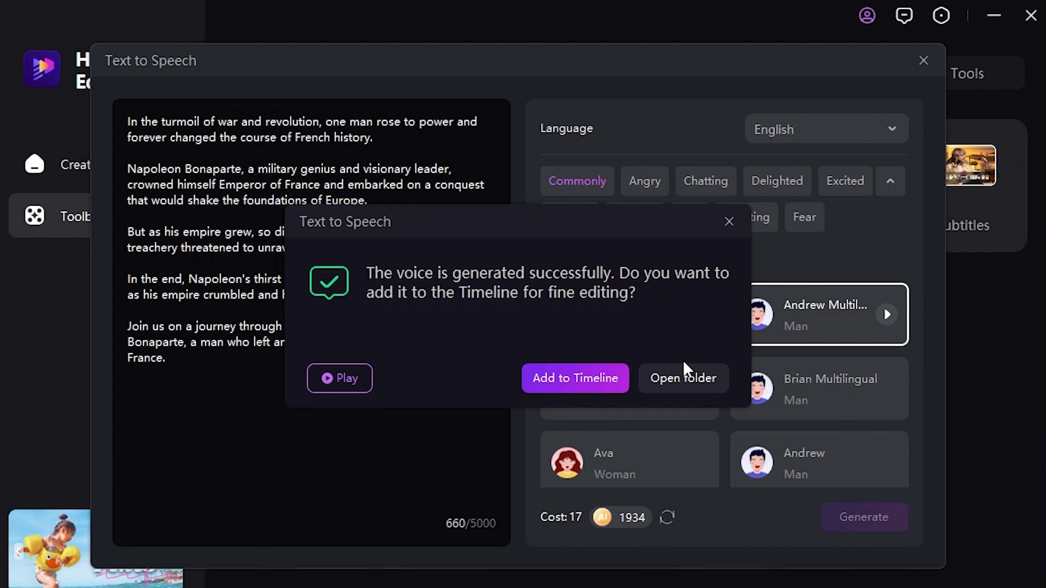
click(661, 380)
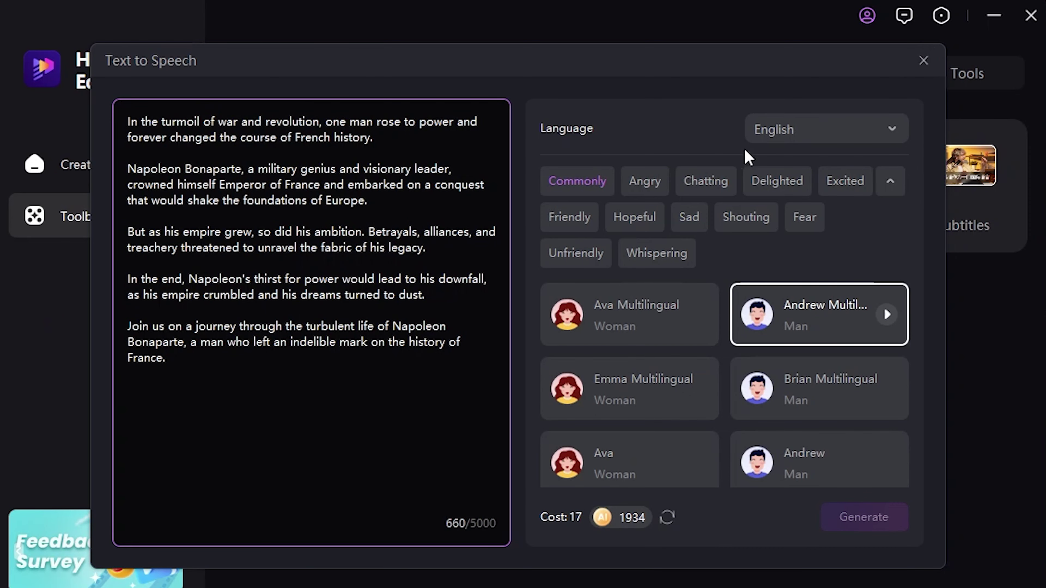
click(923, 61)
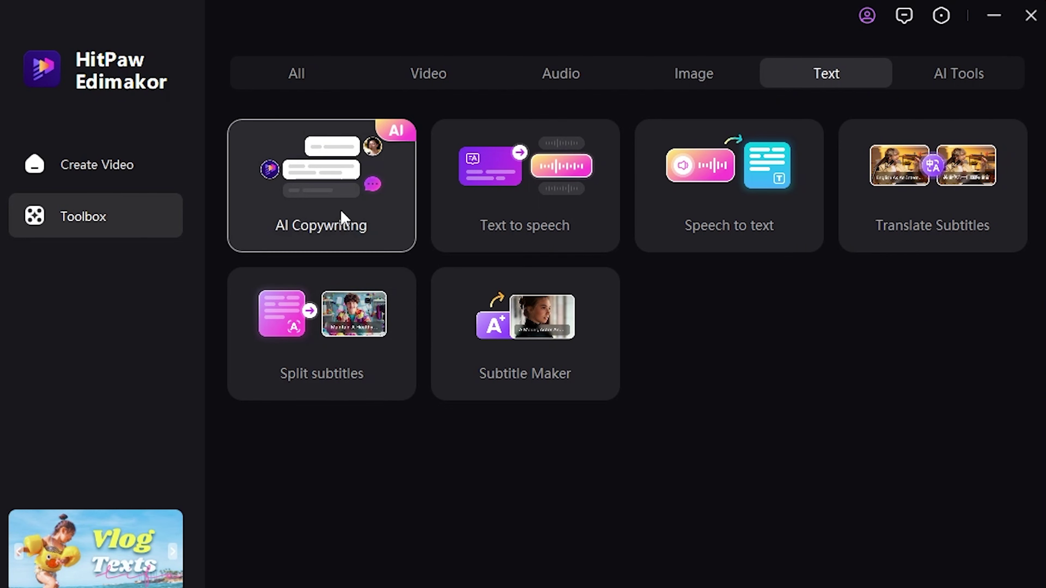
- Open the AI Copywriting history and review the script in the "I want to make a short v..." conversation
click(321, 202)
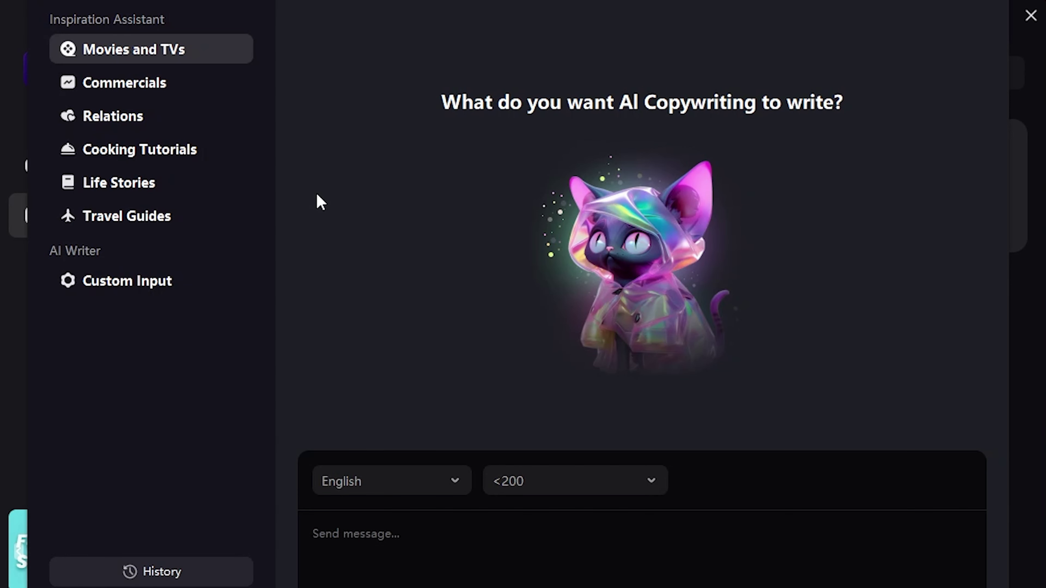
click(150, 284)
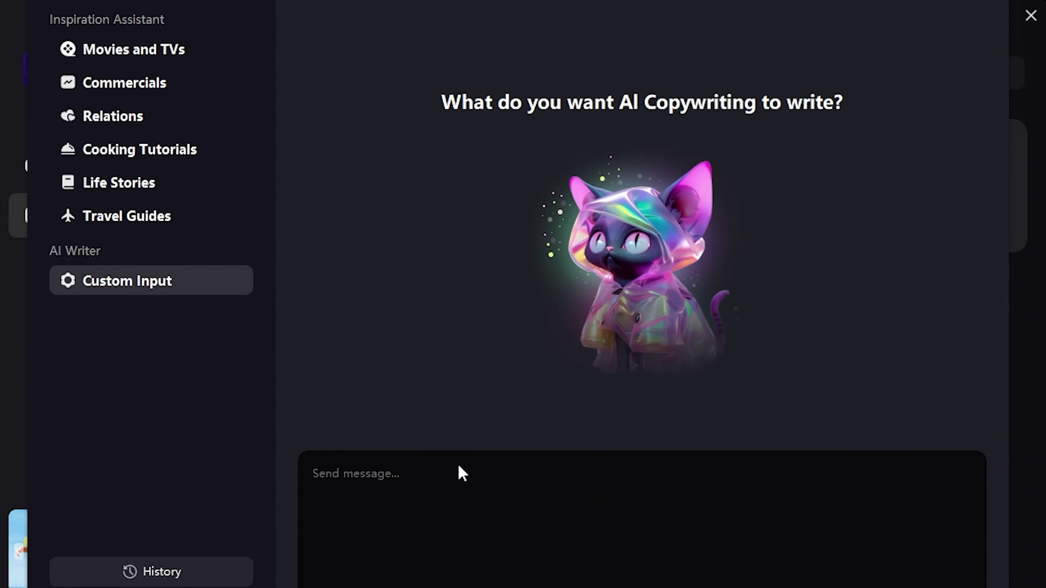
click(138, 576)
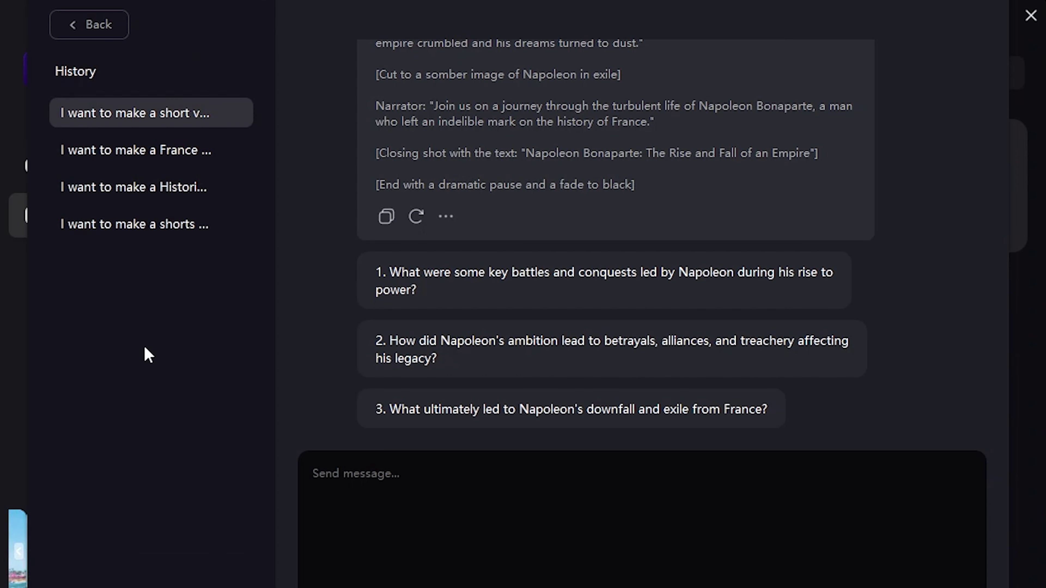
scroll(576, 344, up, 15)
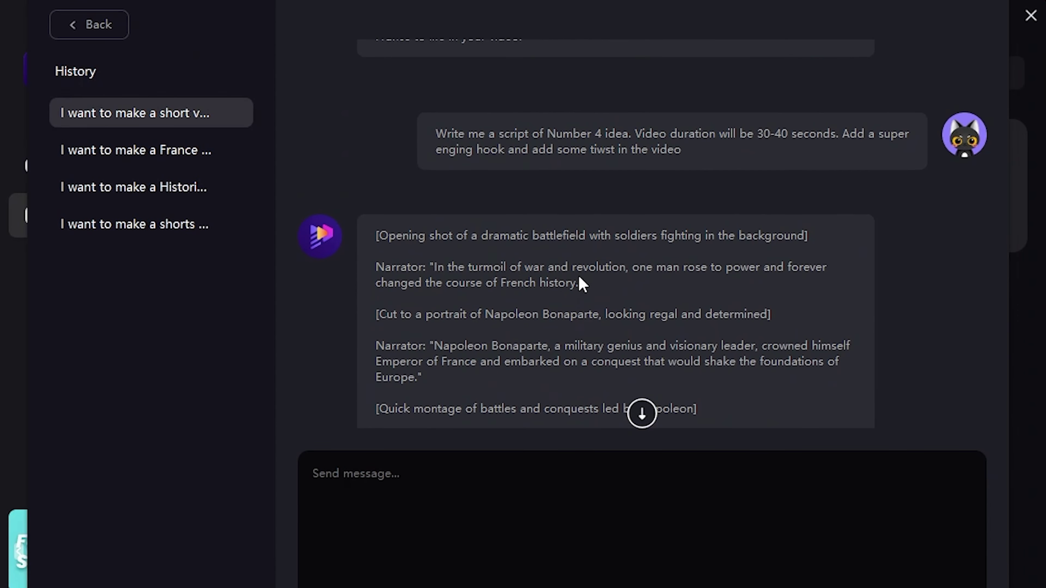
scroll(593, 257, down, 15)
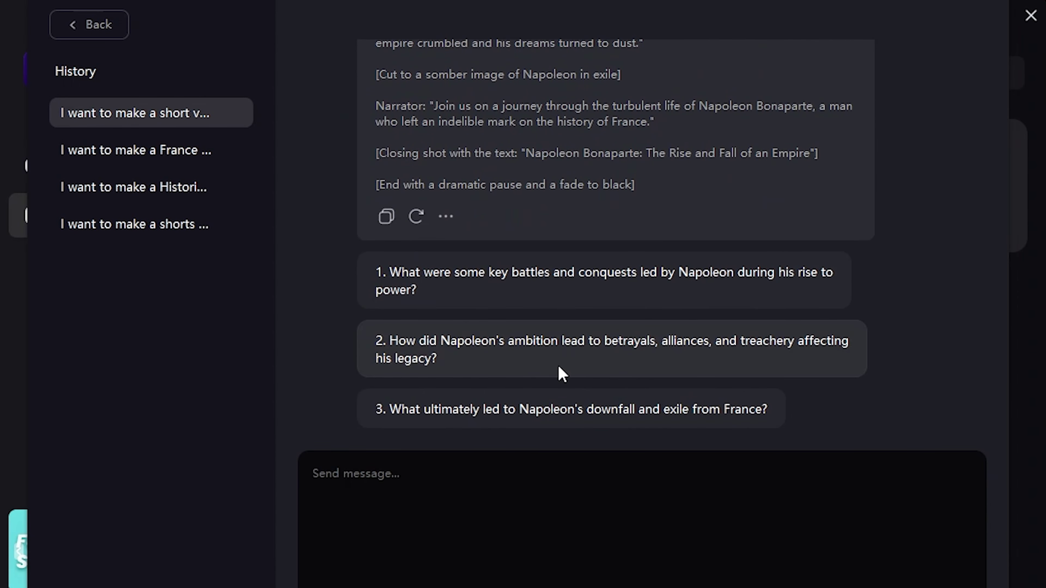
- Send the message "Can You write the Prompt for making AI Image for this Video. I will use Leonardo AI for making AI Image"
click(525, 500)
text(Can You write the Prompt for making AI Image for this Video. I will use Leonardo AI for making AI Image)
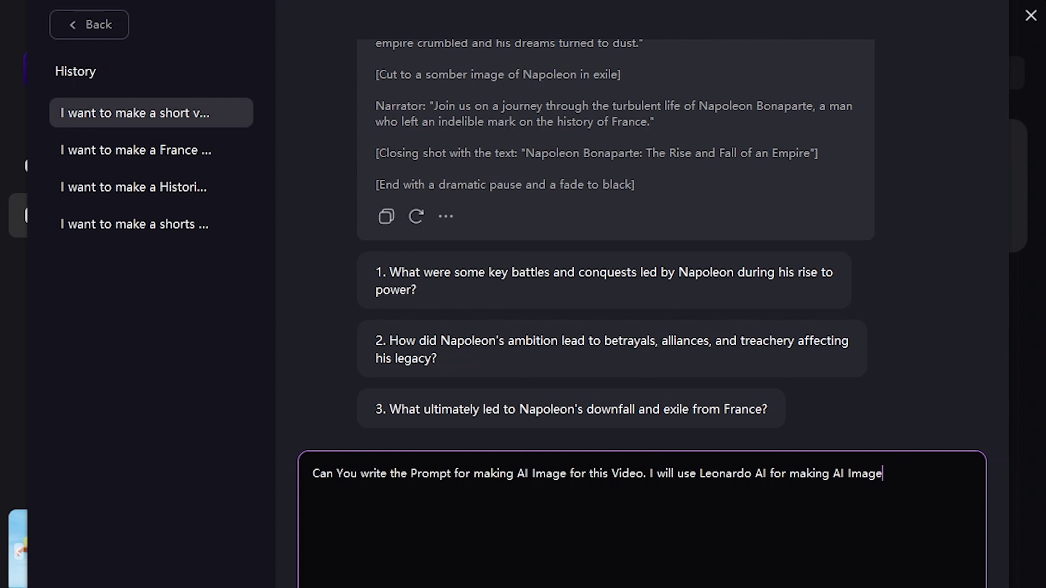
key(Return)
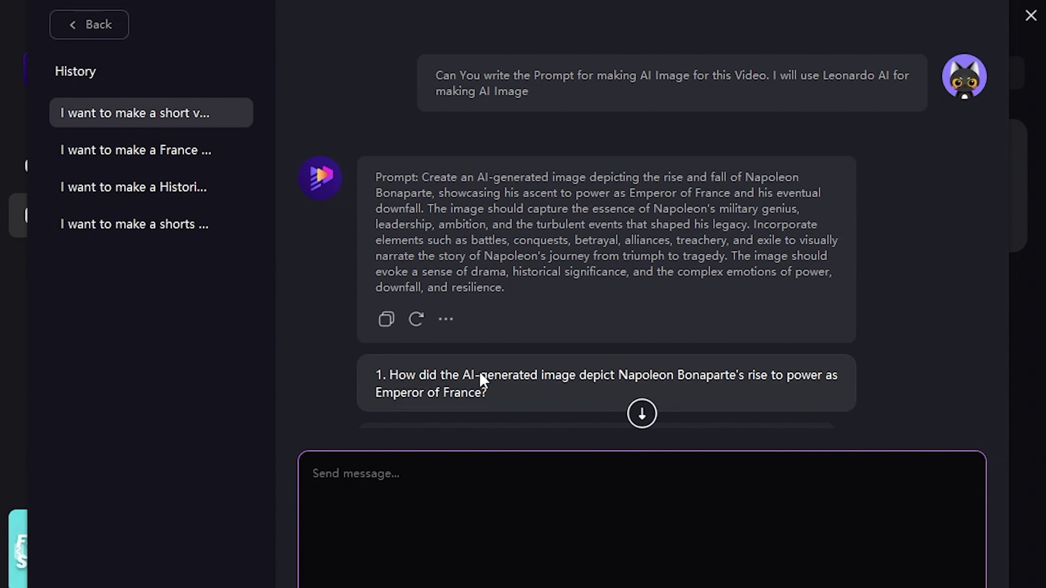
- Send the message "I want to make AI Image for Every scene in the video. So Please write at least 10 prompts"
text(I want to make AI Image for Ever scene in the video)
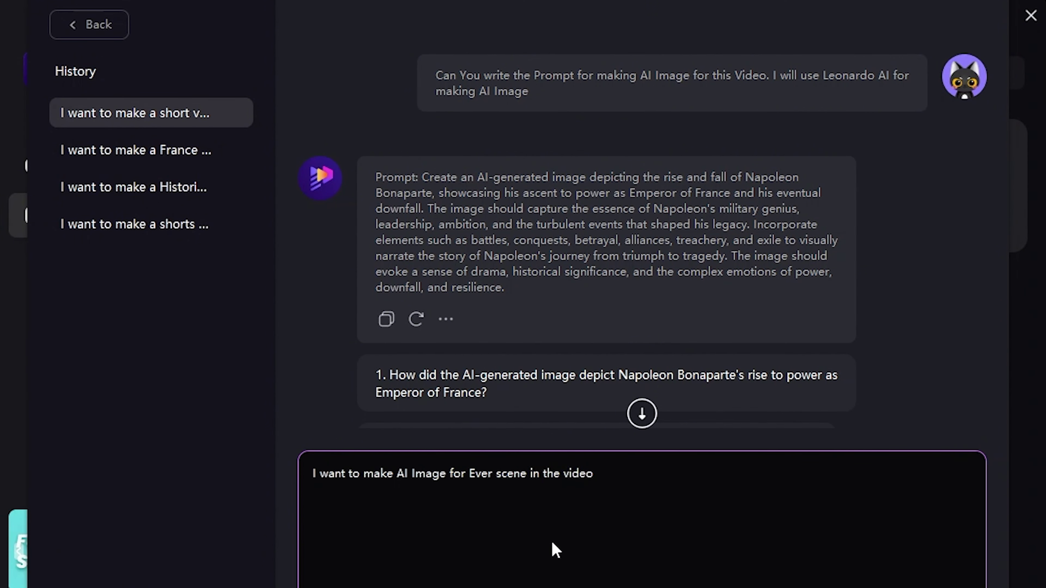
click(491, 478)
text(y)
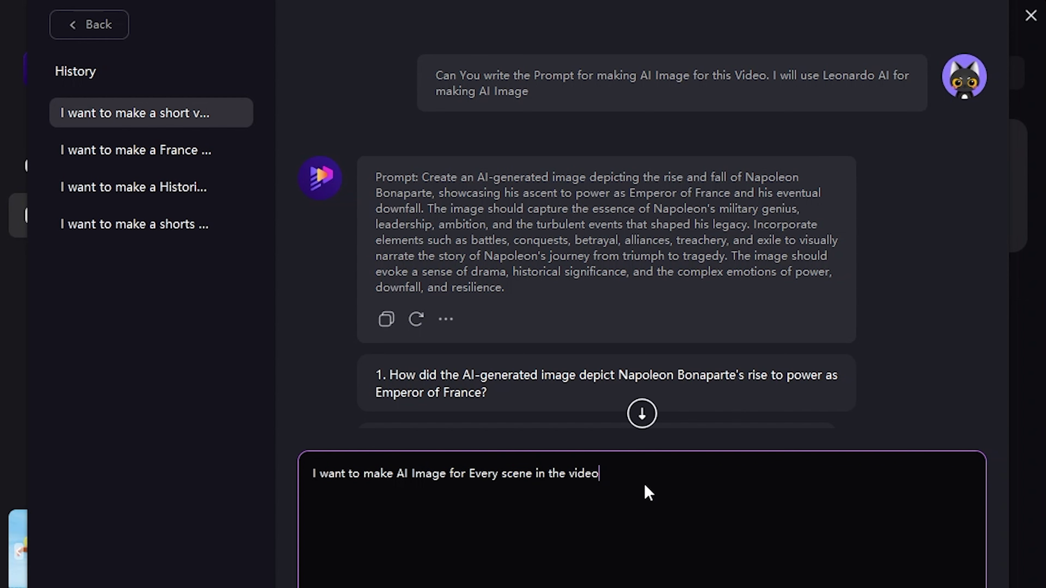
click(645, 485)
text(. So Please write at least 10 prompts)
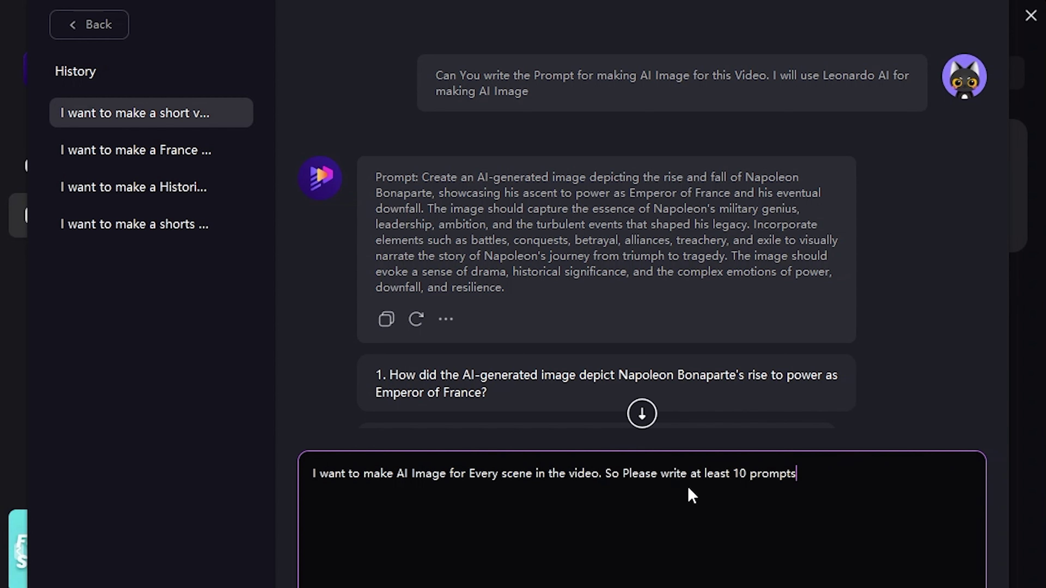
key(Return)
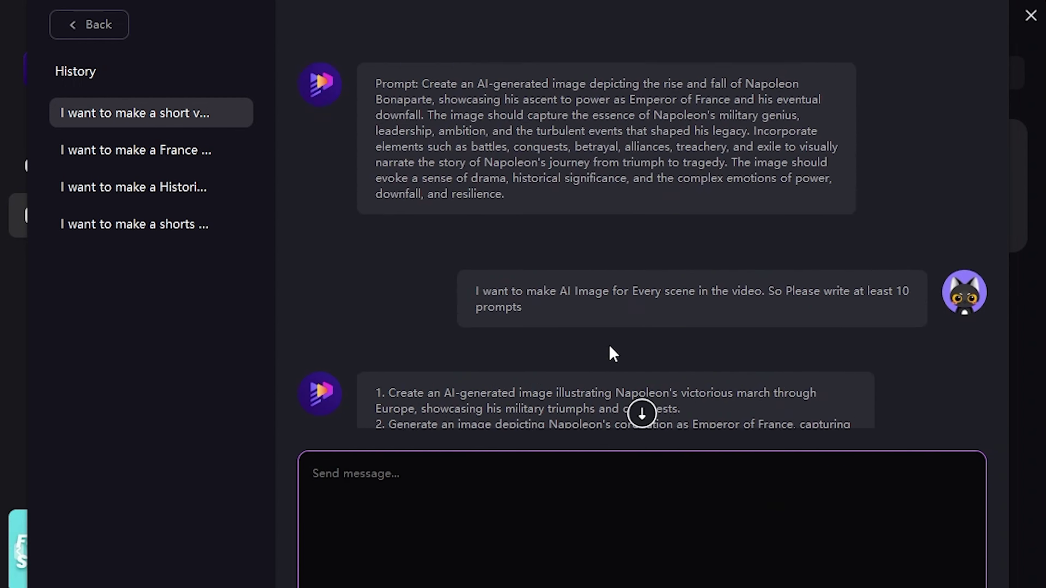
scroll(584, 281, down, 3)
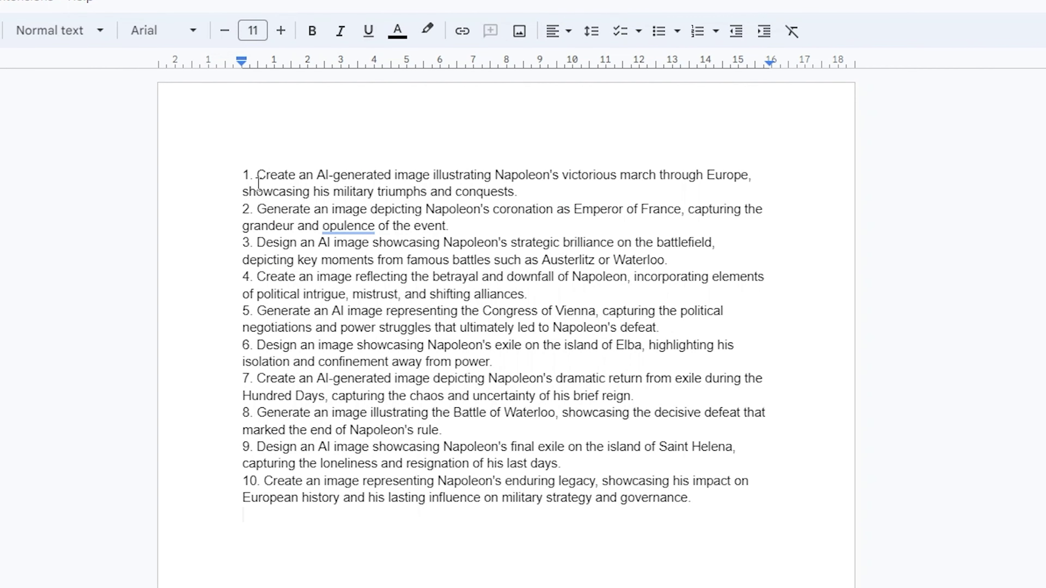
- Copy the text of prompt 1, about Napoleon's victorious march through Europe, without its number from the prompt document
drag(256, 176, 530, 189)
right_click(483, 190)
click(529, 235)
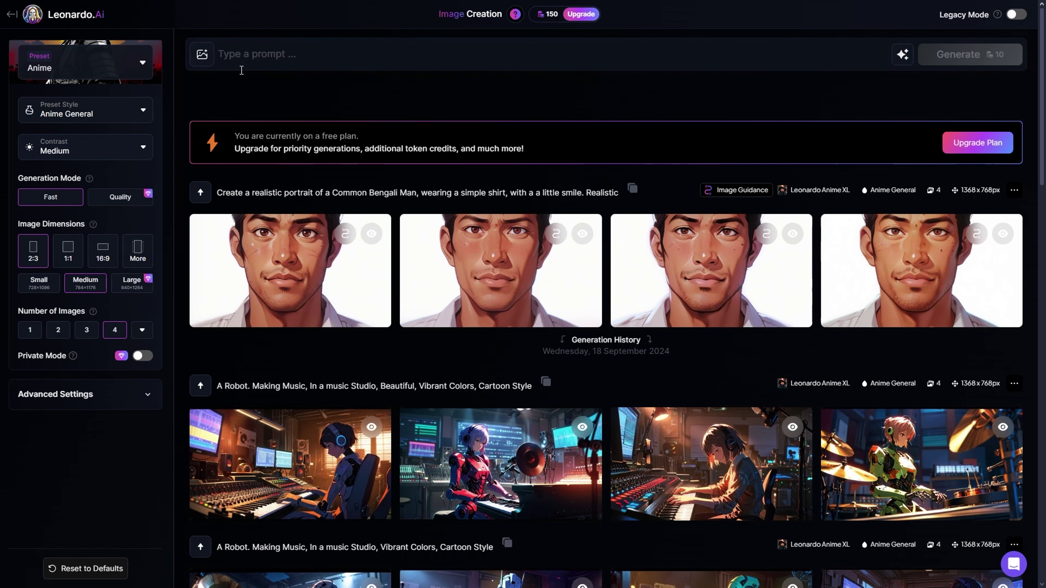
- In Leonardo.Ai, set the preset to Cinematic Kino and the aspect ratio to Mobile (9:16)
click(546, 18)
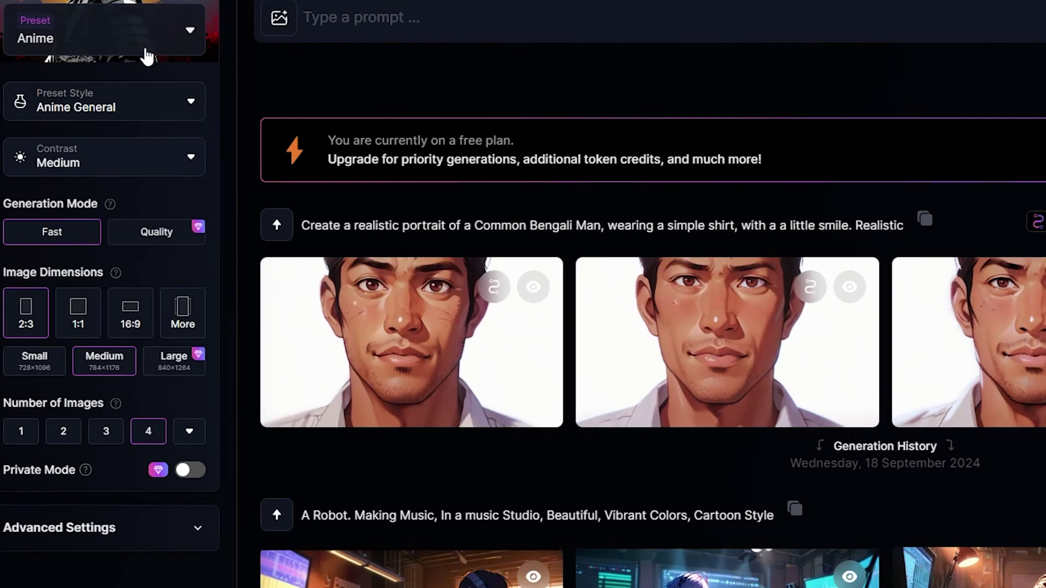
click(138, 76)
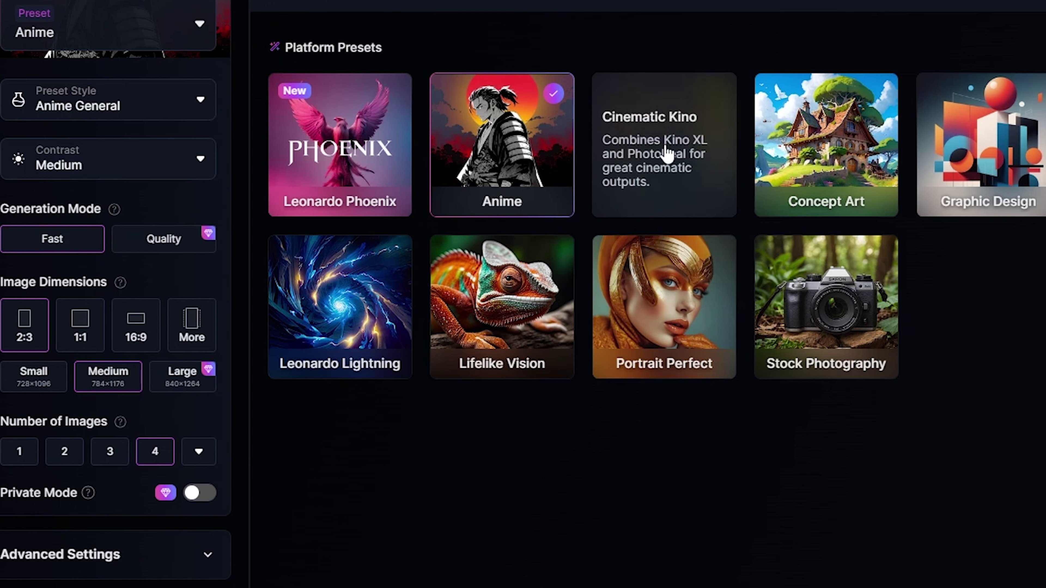
click(667, 153)
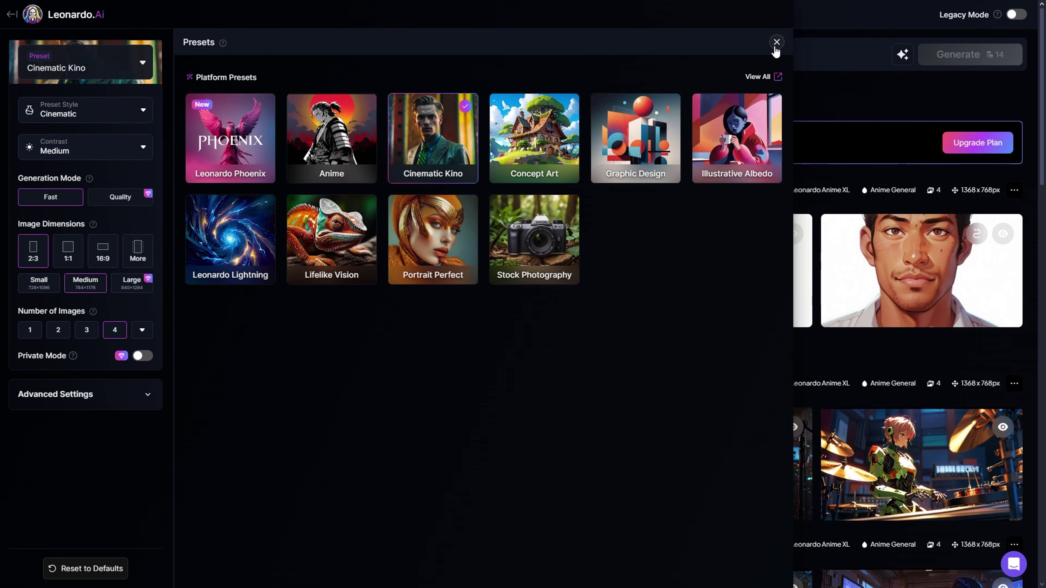
click(776, 43)
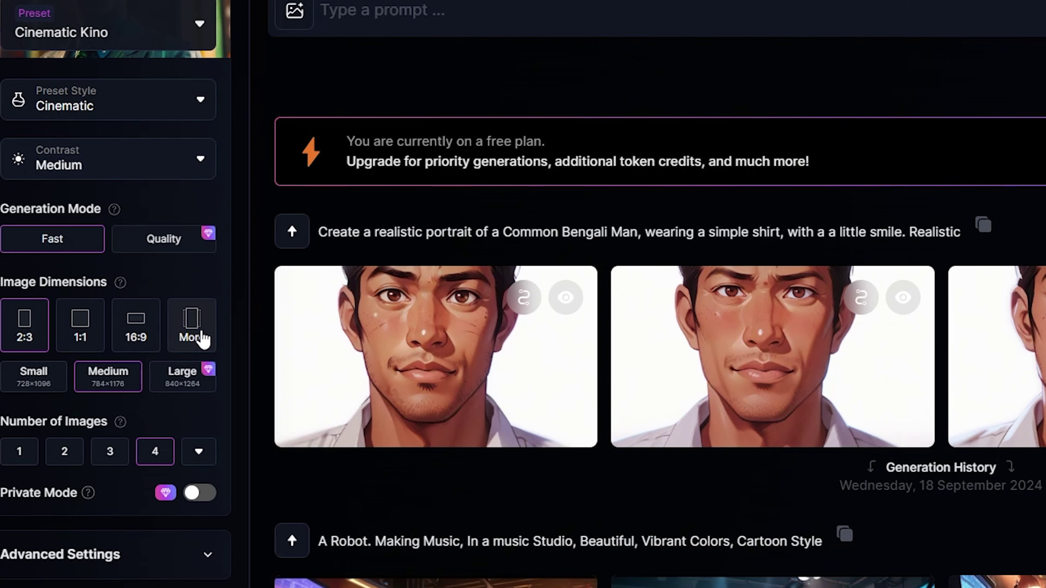
click(202, 338)
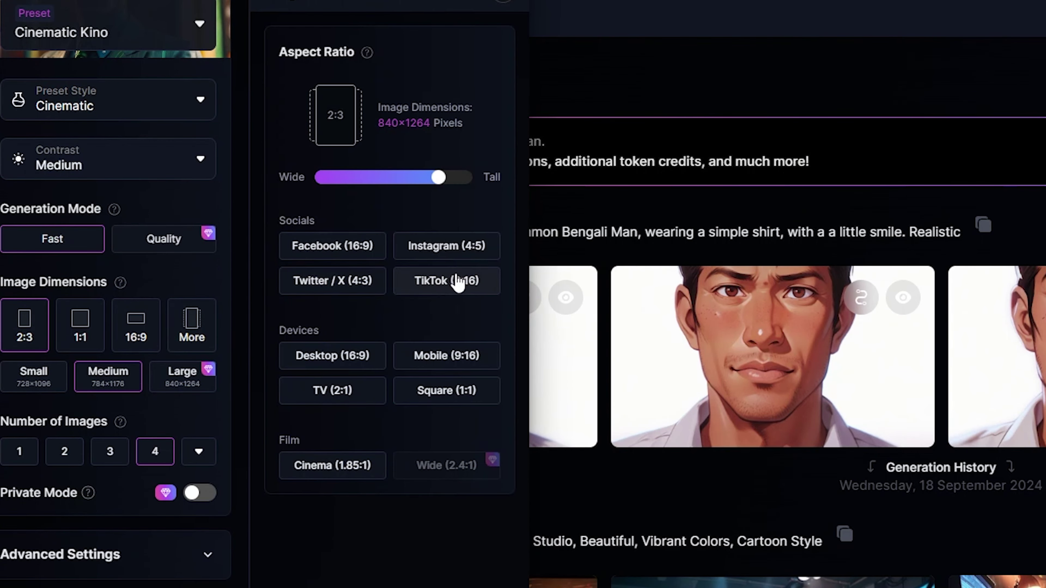
click(432, 357)
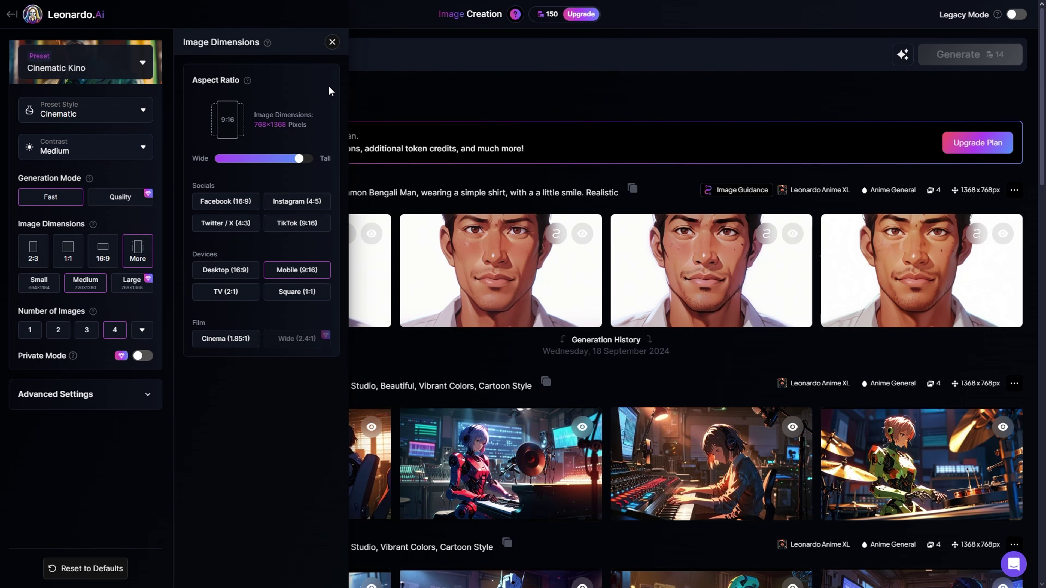
- Paste the copied victorious march prompt, replace its final full stop with ", Hyper Realistic", and generate the images
click(502, 1)
right_click(310, 40)
click(341, 79)
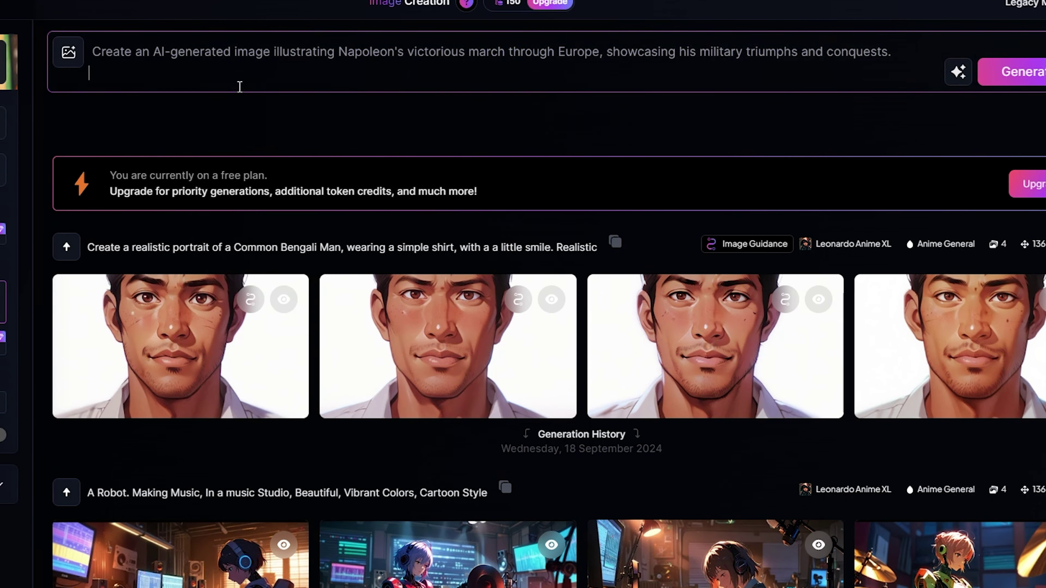
key(F11)
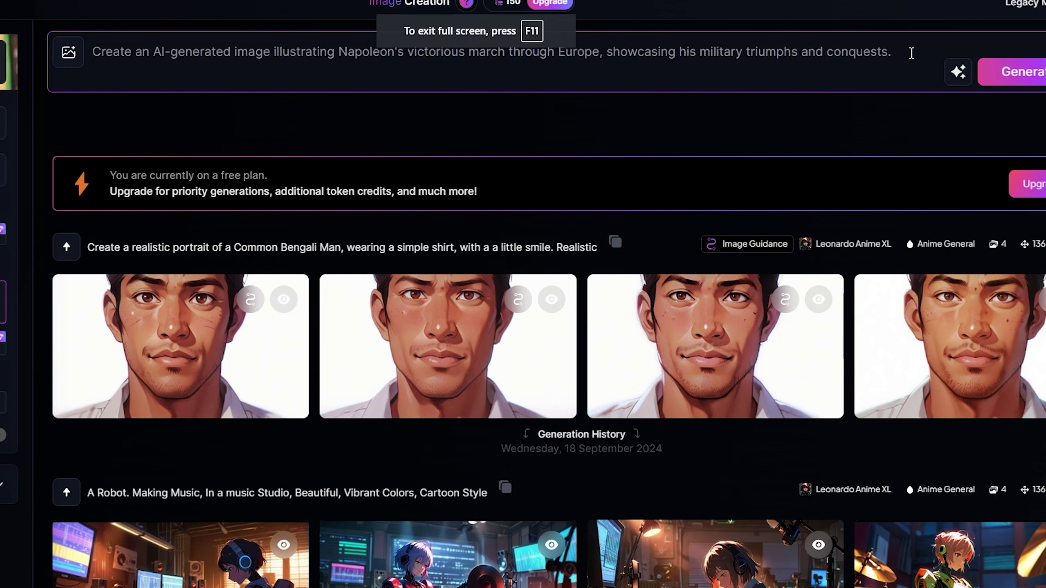
text(, Hy)
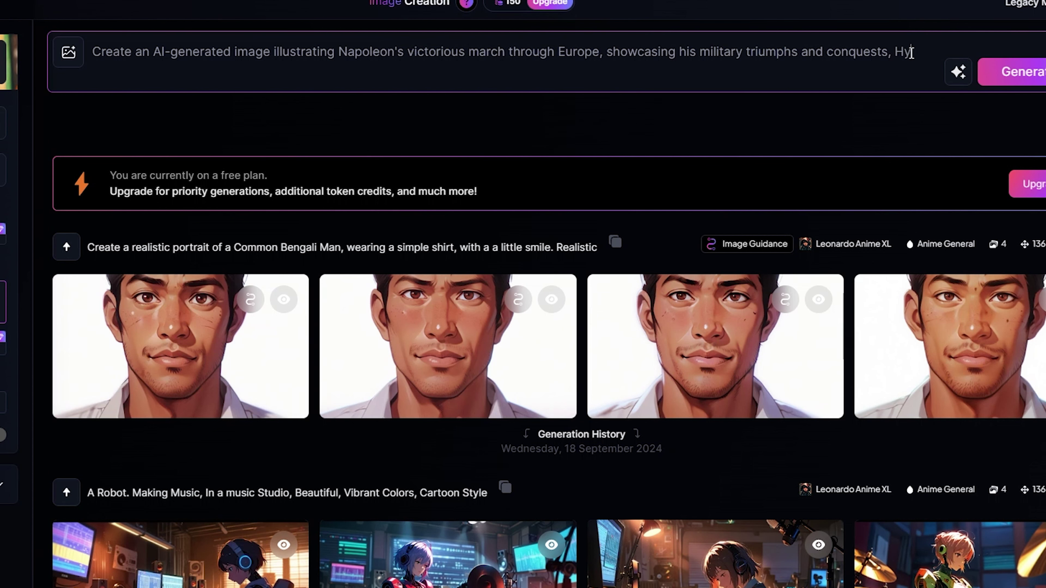
text(per Realistic)
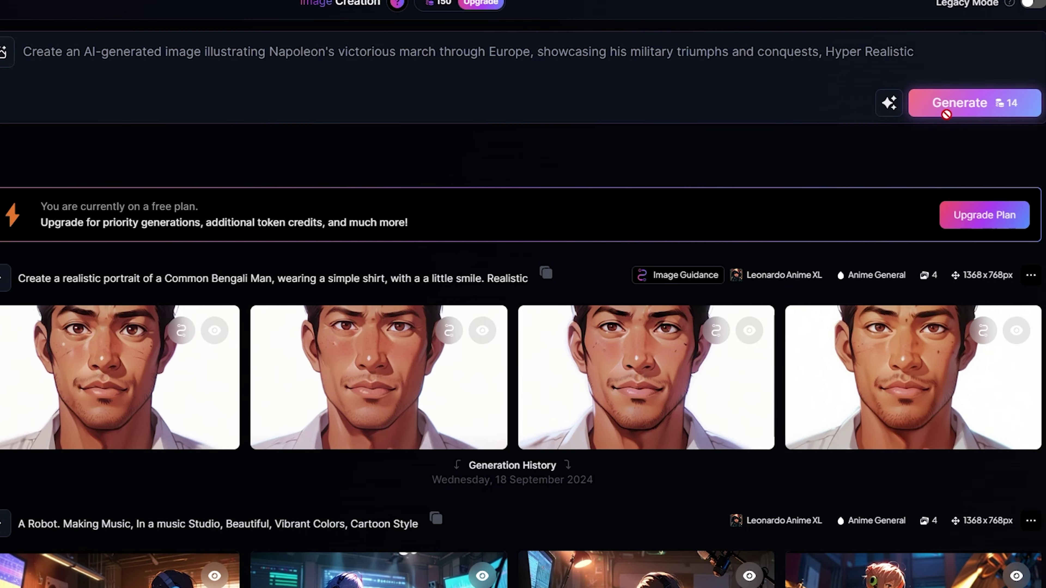
click(1007, 106)
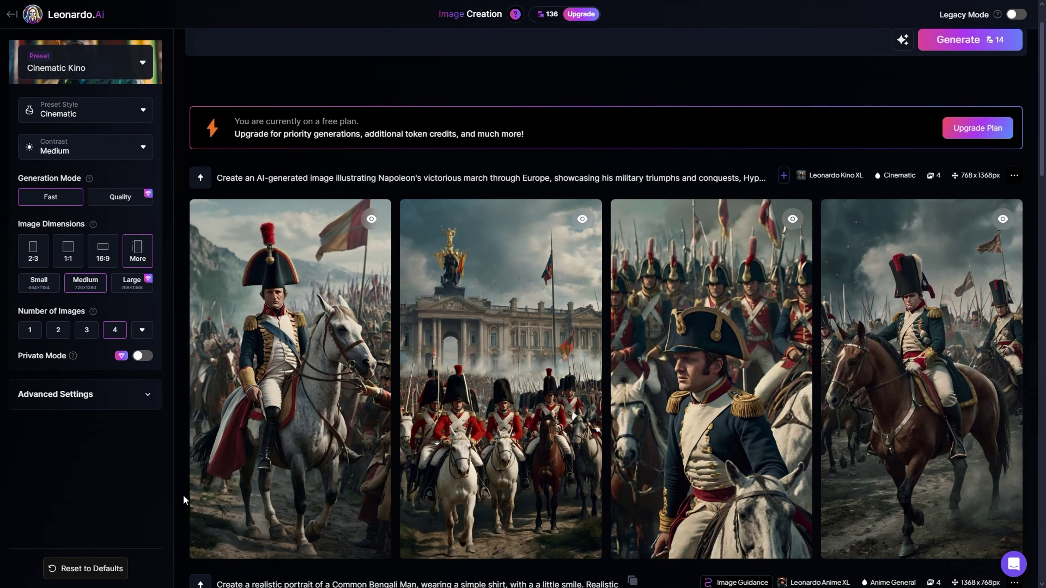
- Open the generated image of Napoleon on a white horse beside a flag, download it, and close the preview
click(551, 383)
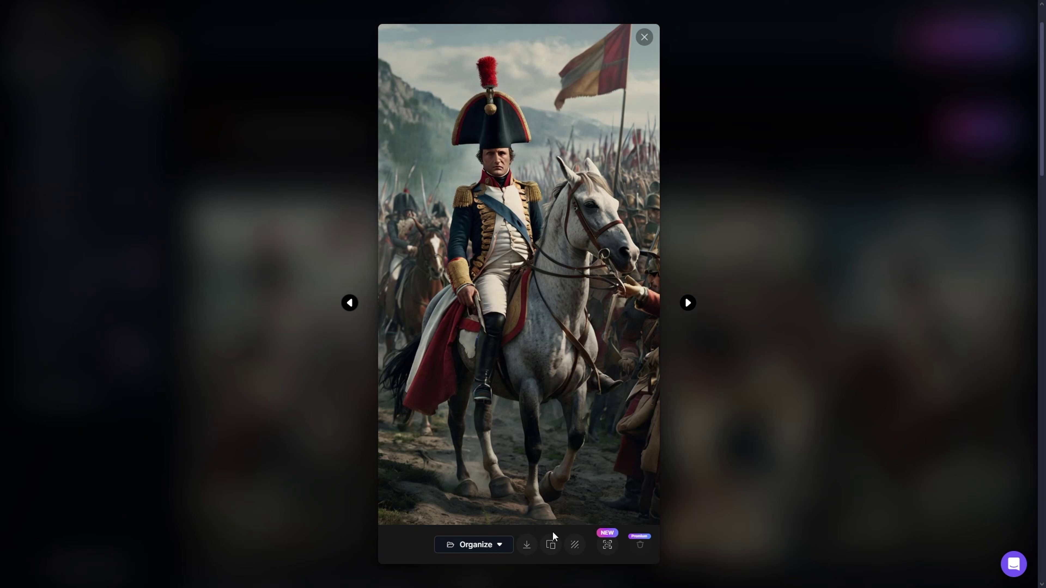
click(527, 545)
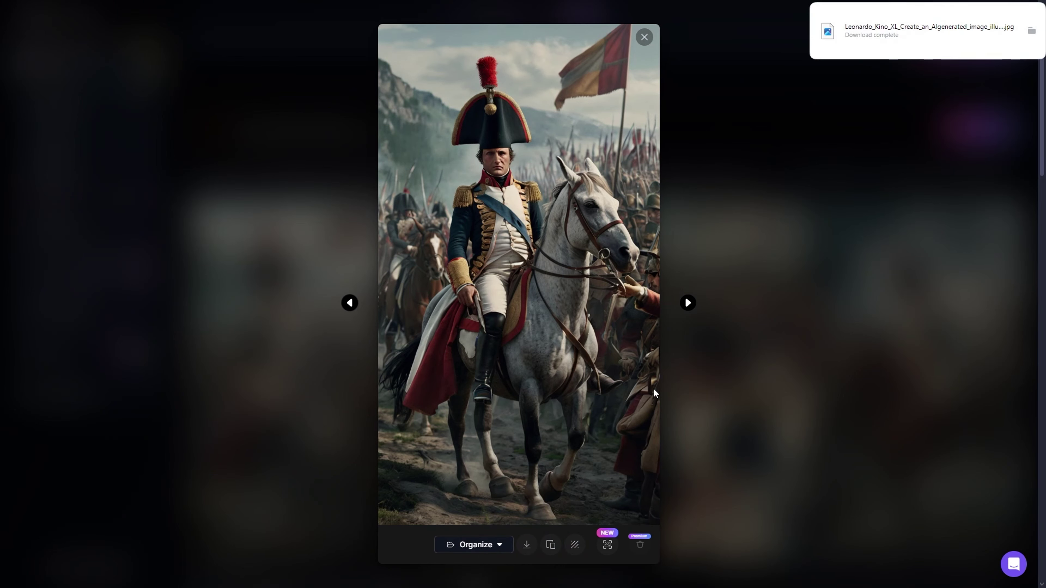
click(674, 358)
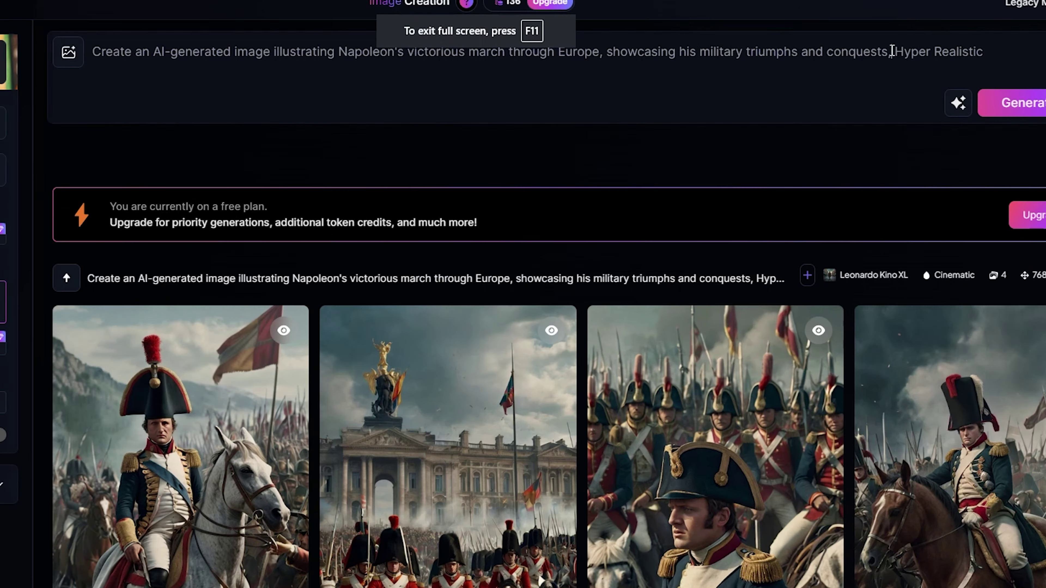
- Replace the scene description before "Hyper Realistic" with the next scene's prompt and look through the images generated for the scenes
drag(850, 54, 175, 59)
key(ctrl+v)
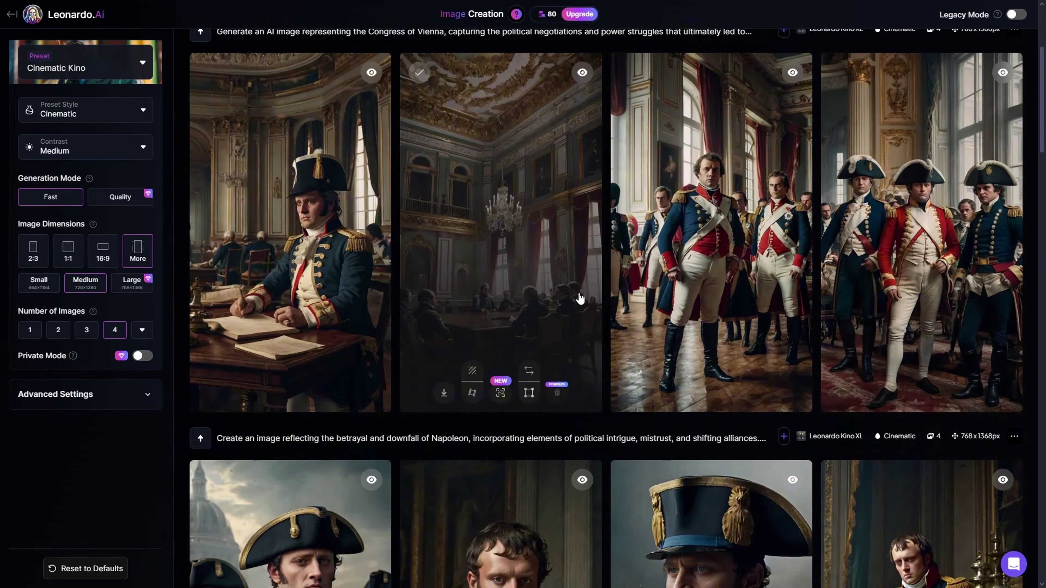
scroll(583, 313, down, 15)
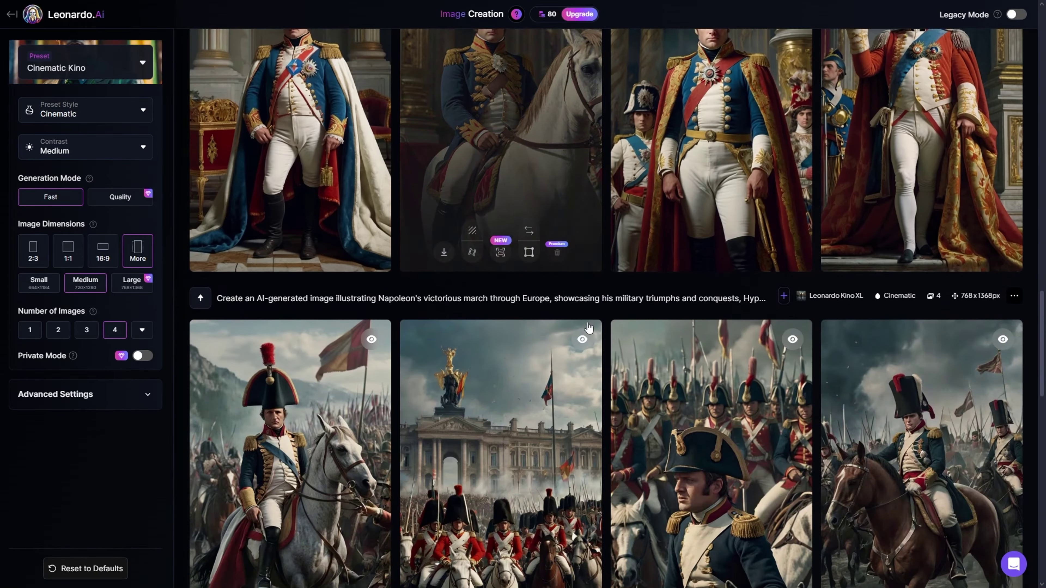
scroll(588, 324, down, 5)
scroll(588, 324, up, 15)
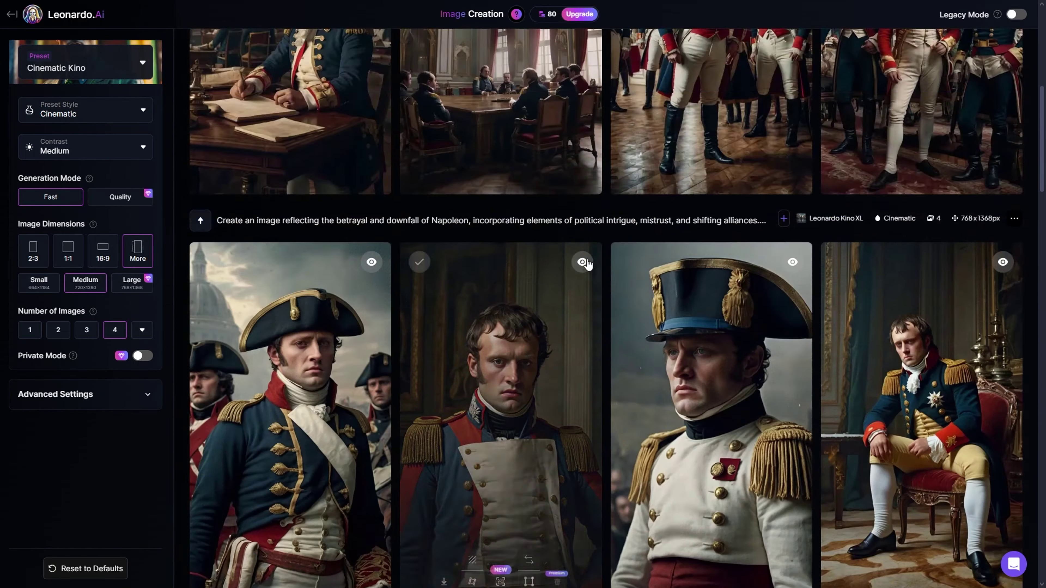
scroll(587, 264, up, 8)
scroll(609, 344, down, 15)
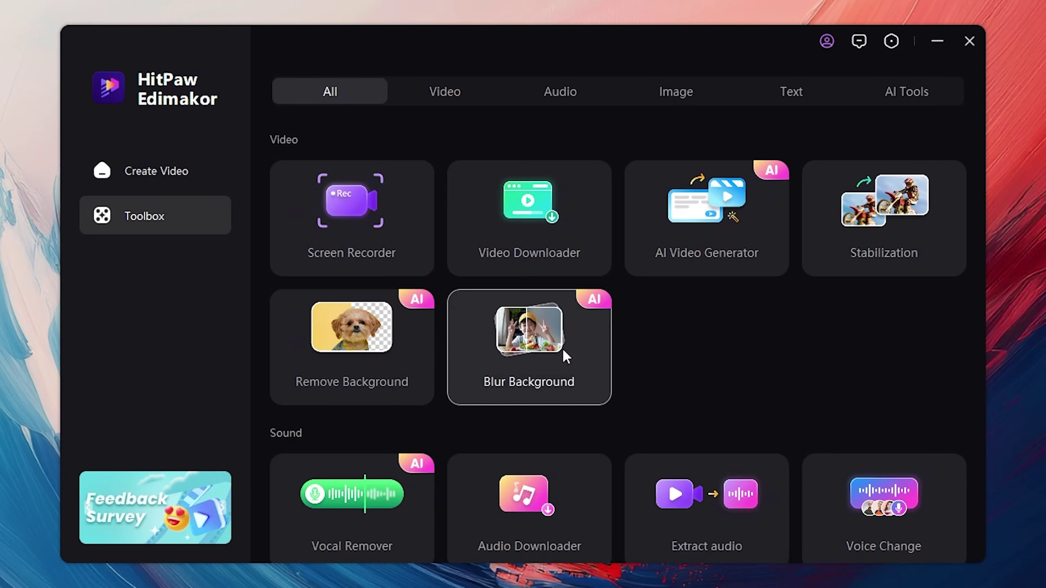
- In HitPaw Edimakor, look through the toolbox's available tools and create a new video project
click(144, 170)
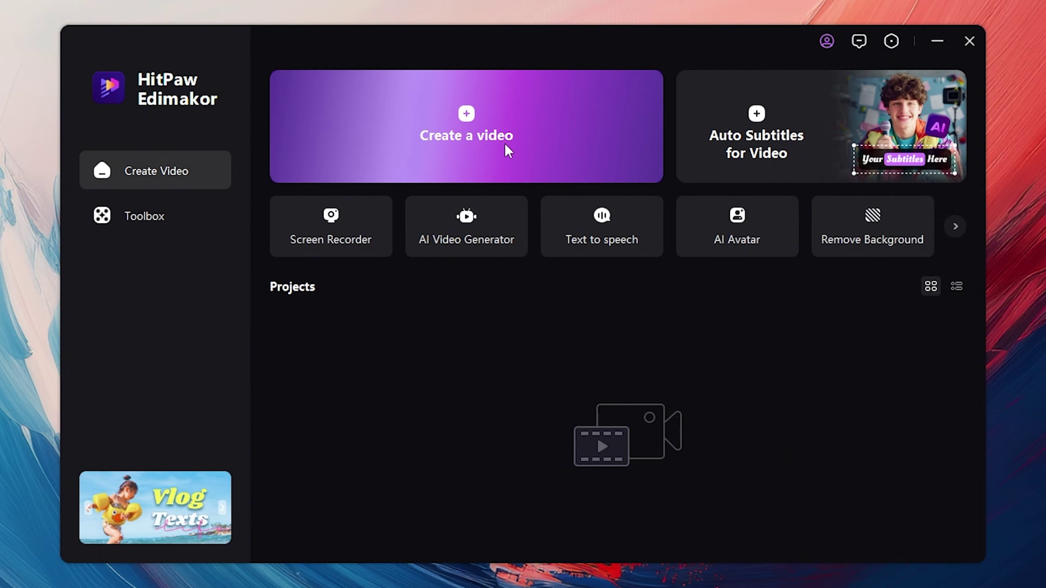
click(110, 218)
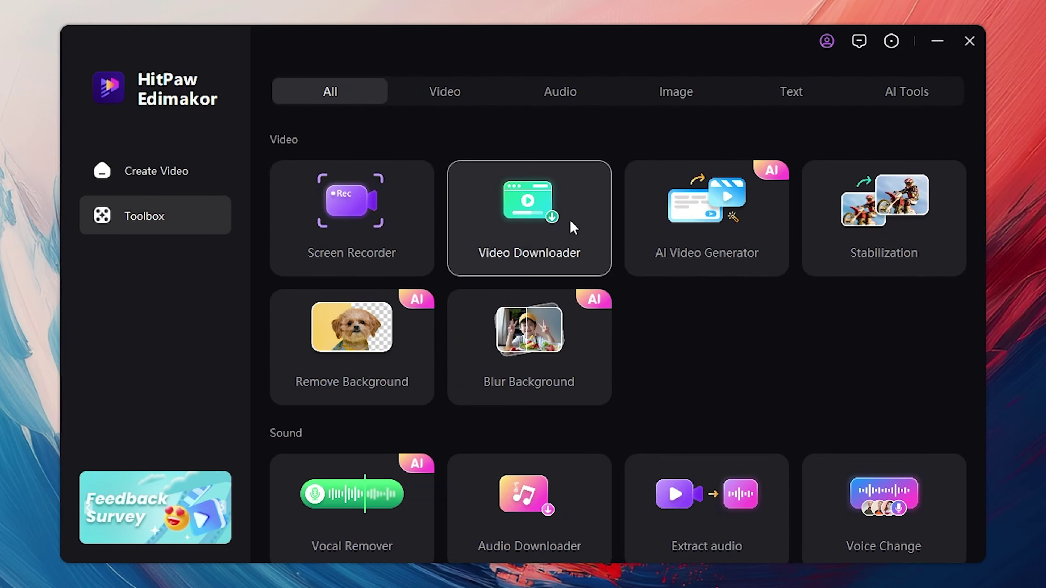
scroll(572, 227, down, 10)
scroll(637, 346, down, 5)
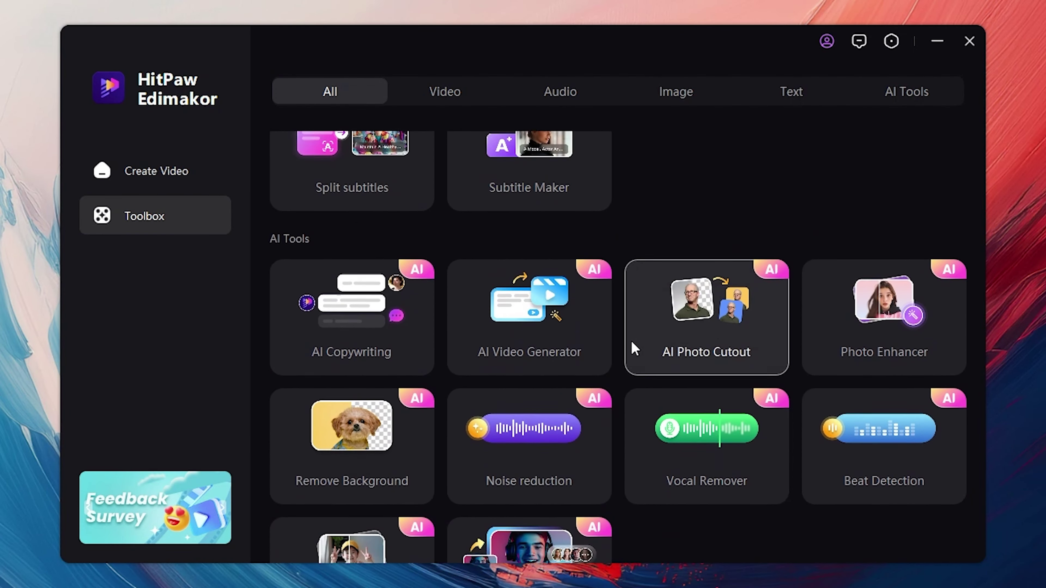
click(215, 182)
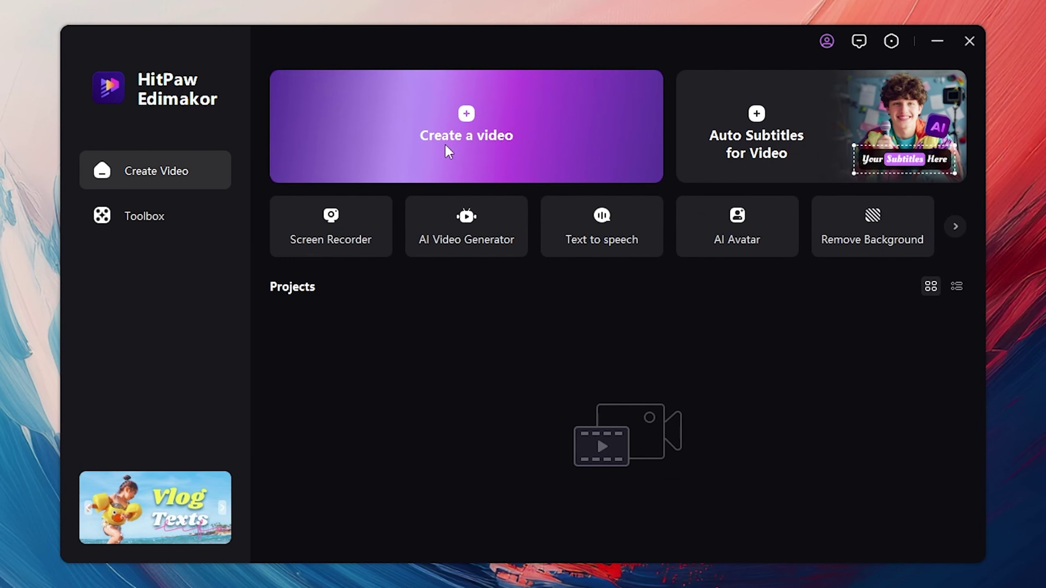
click(460, 128)
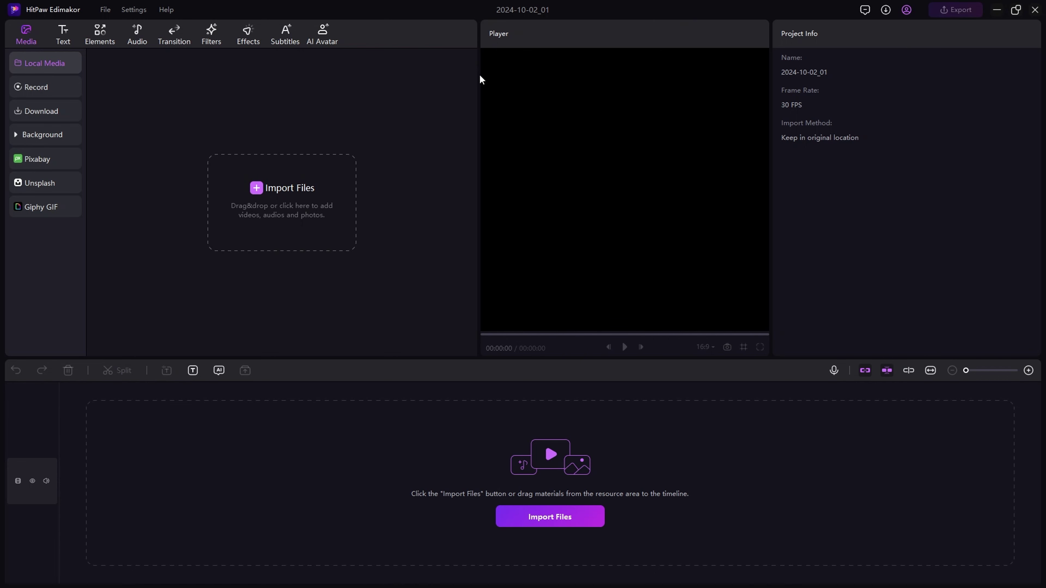
- Widen the player area and import all the Leonardo Napoleon images together with Speech_2024_10_02.wav from the Downloads folder
drag(479, 75, 366, 85)
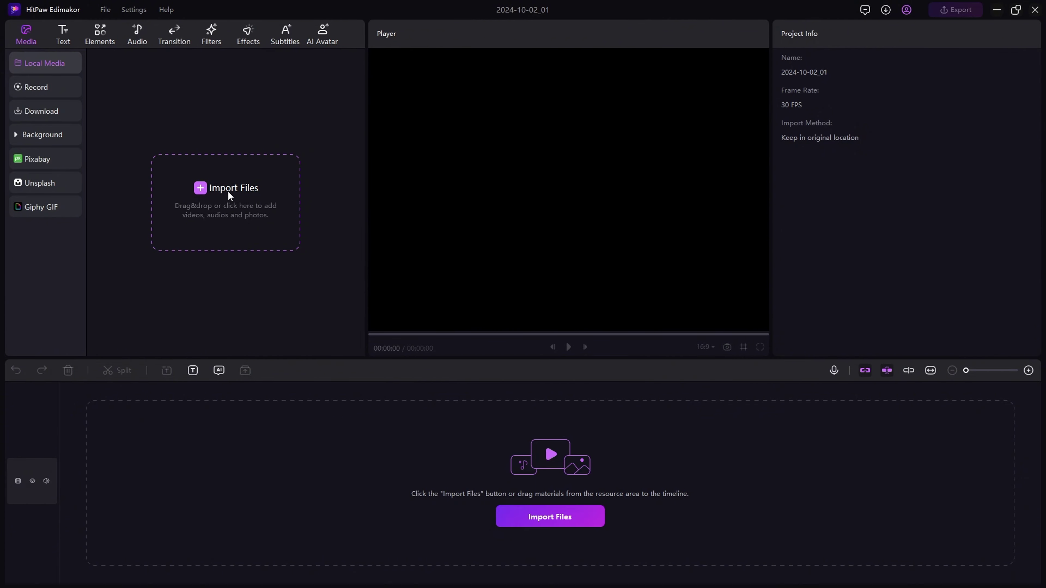
click(219, 194)
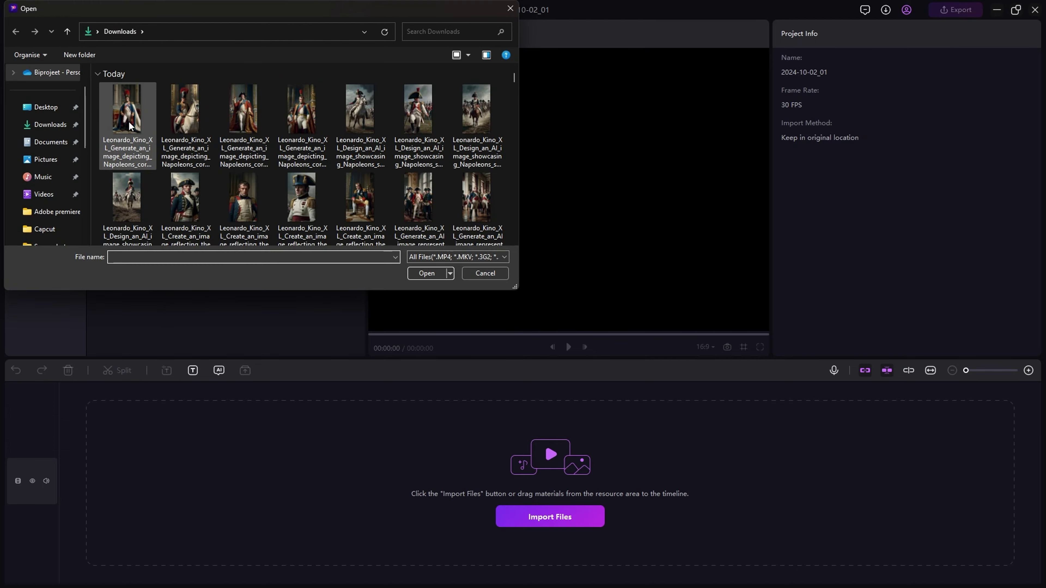
click(129, 121)
scroll(259, 157, down, 2)
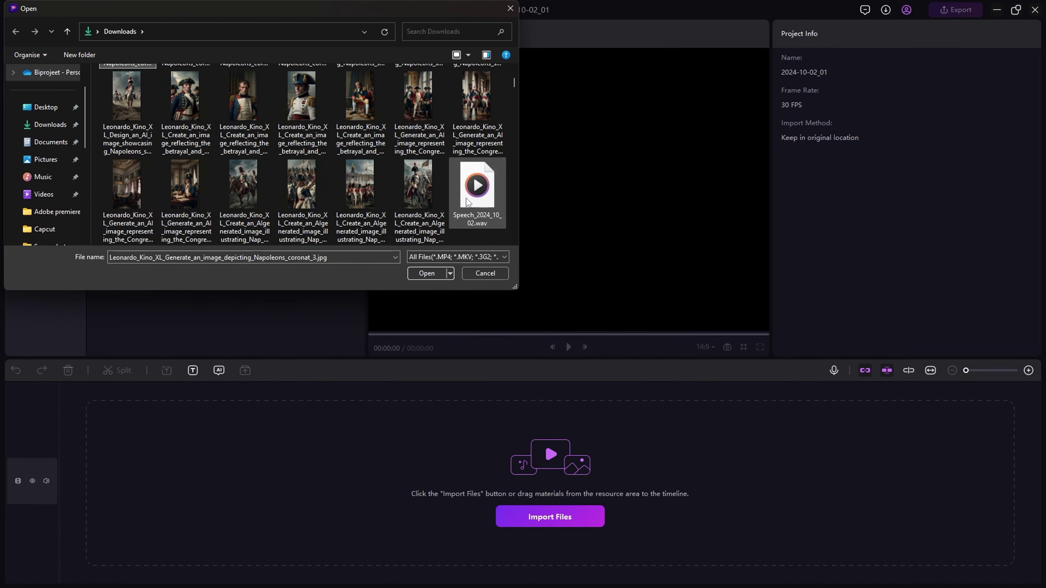
shift+click(477, 190)
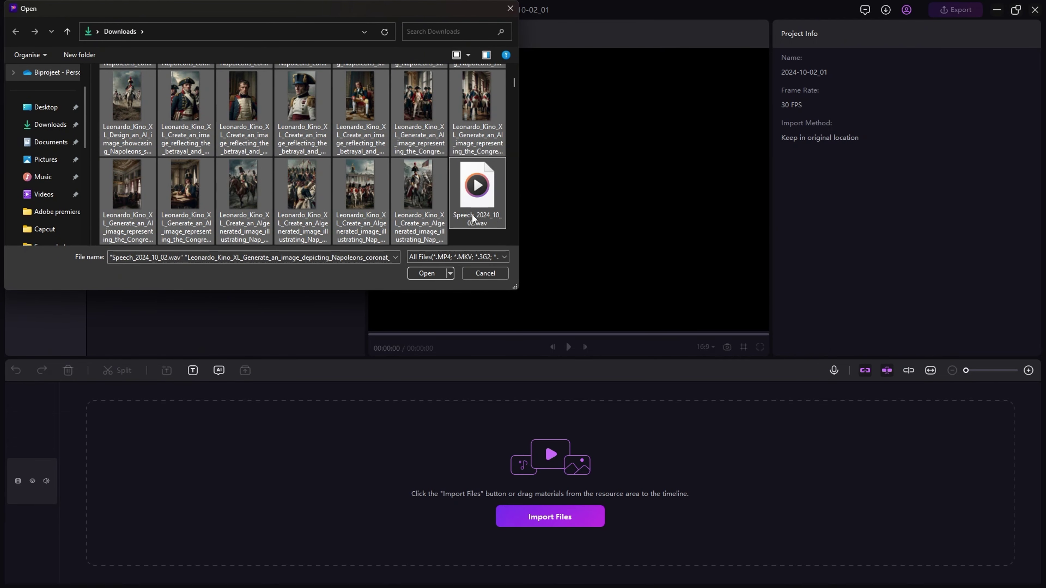
click(426, 273)
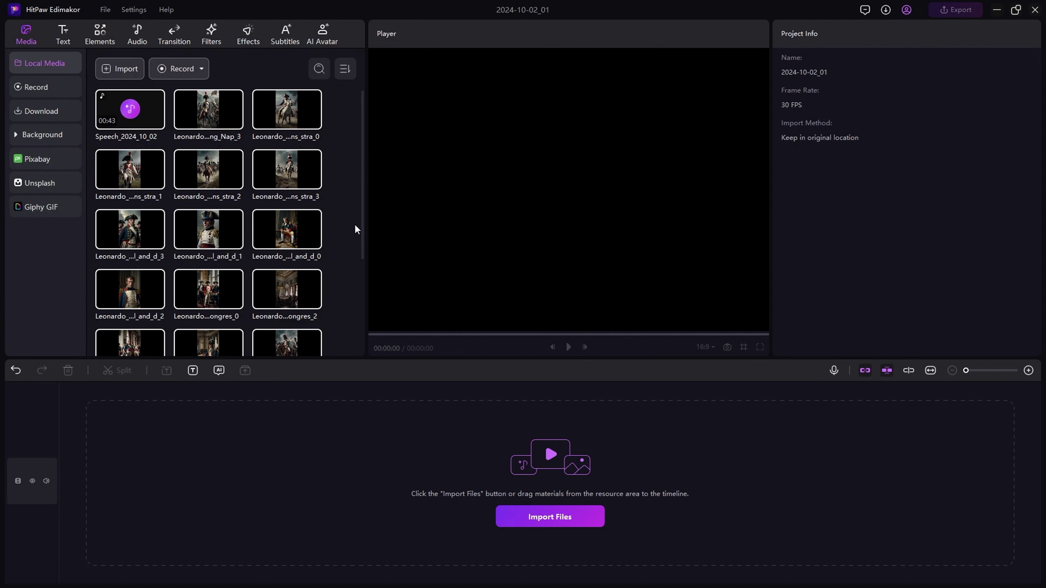
- Place the Speech_2024_10_02 voiceover at the start of the timeline, play its opening, and return the playhead to the start
drag(125, 108, 412, 462)
drag(105, 402, 12, 453)
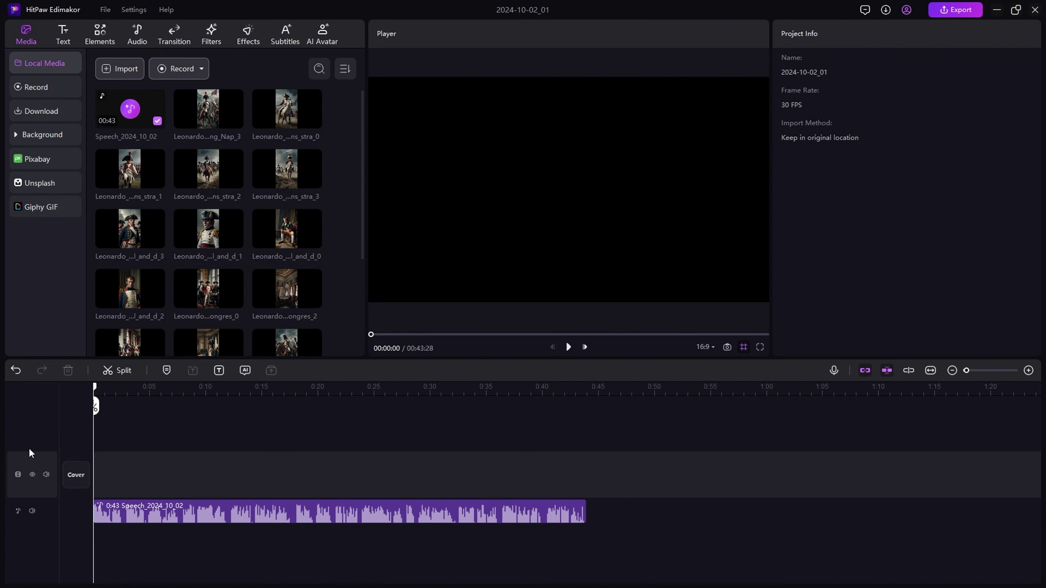
key(space)
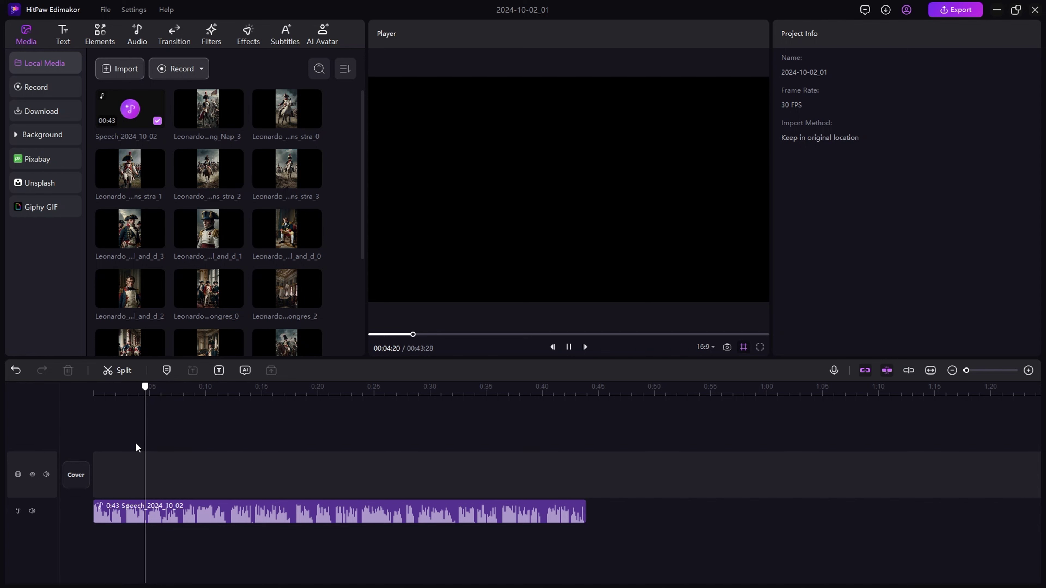
key(space)
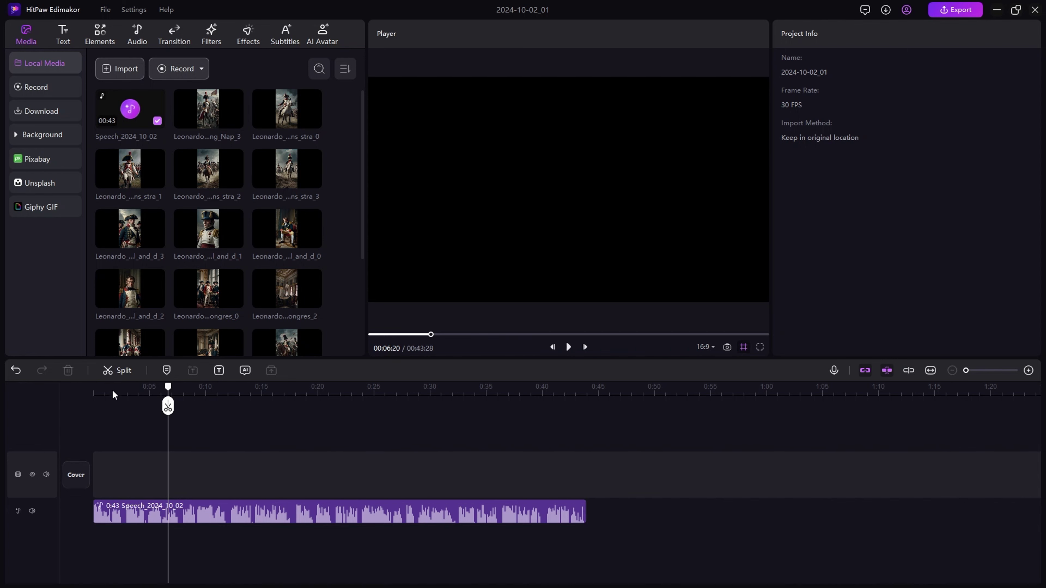
drag(147, 391, 83, 391)
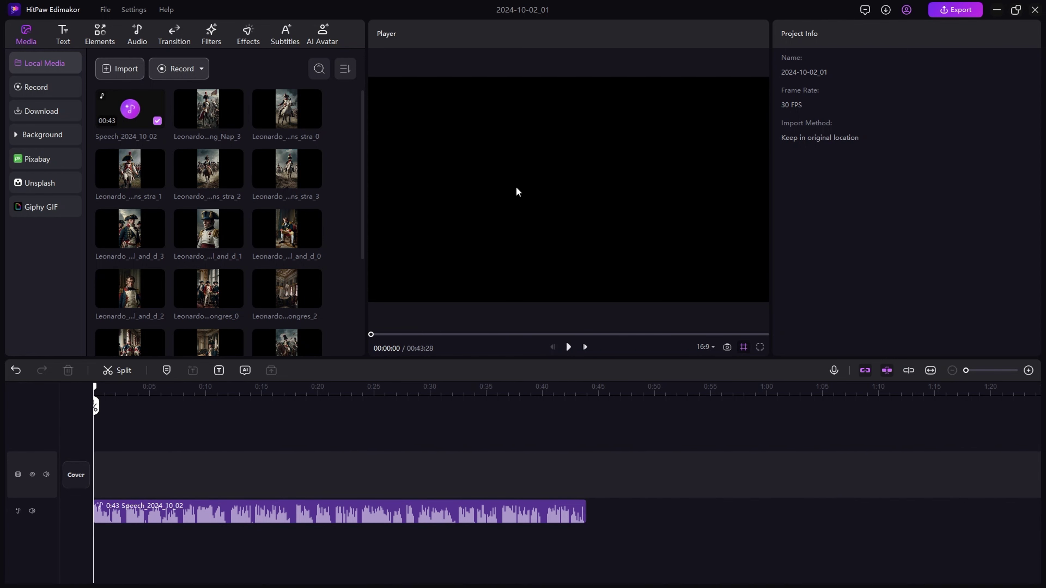
- Set the project's aspect ratio to Tiktok & Shorts (9:16) and look over the imported images for the opening scene
click(705, 348)
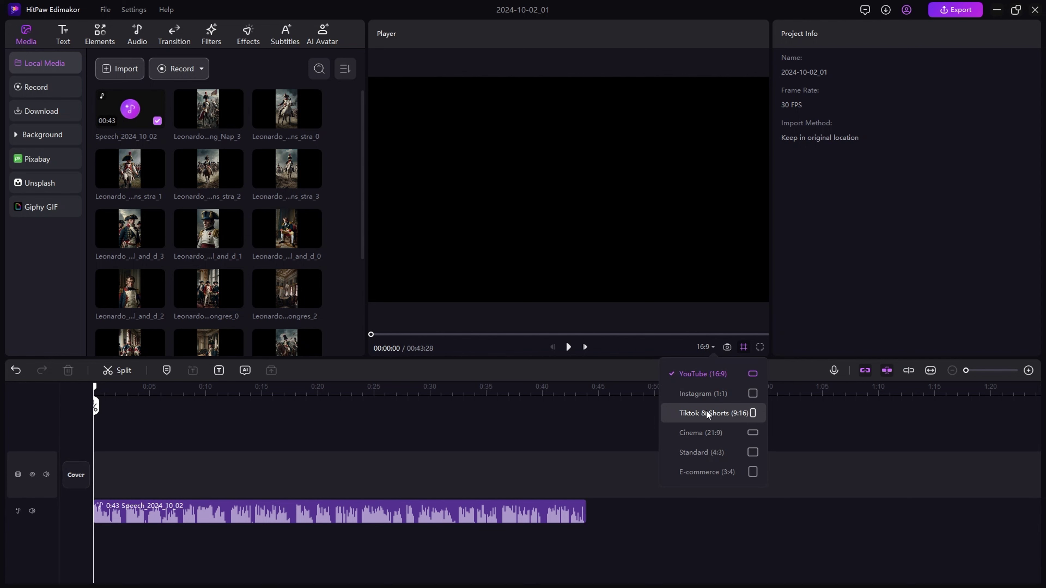
click(728, 412)
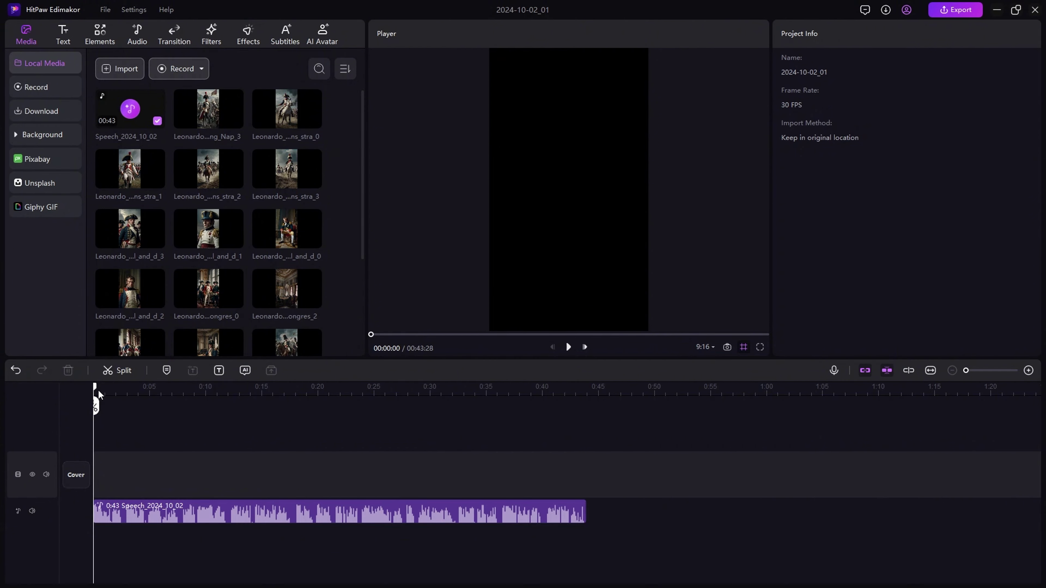
drag(98, 389, 118, 390)
scroll(195, 262, down, 2)
scroll(195, 263, up, 3)
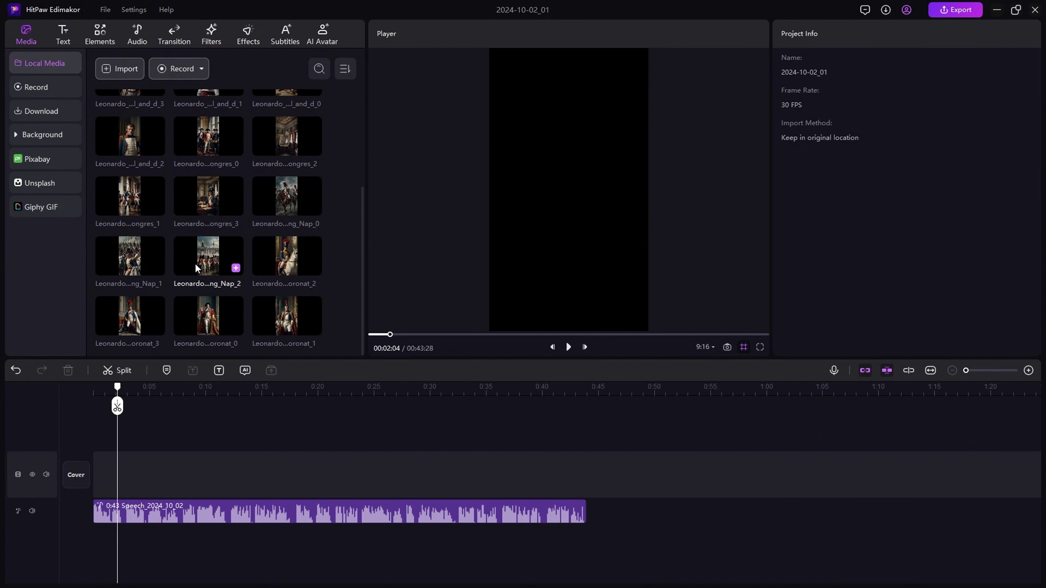
drag(117, 401, 81, 444)
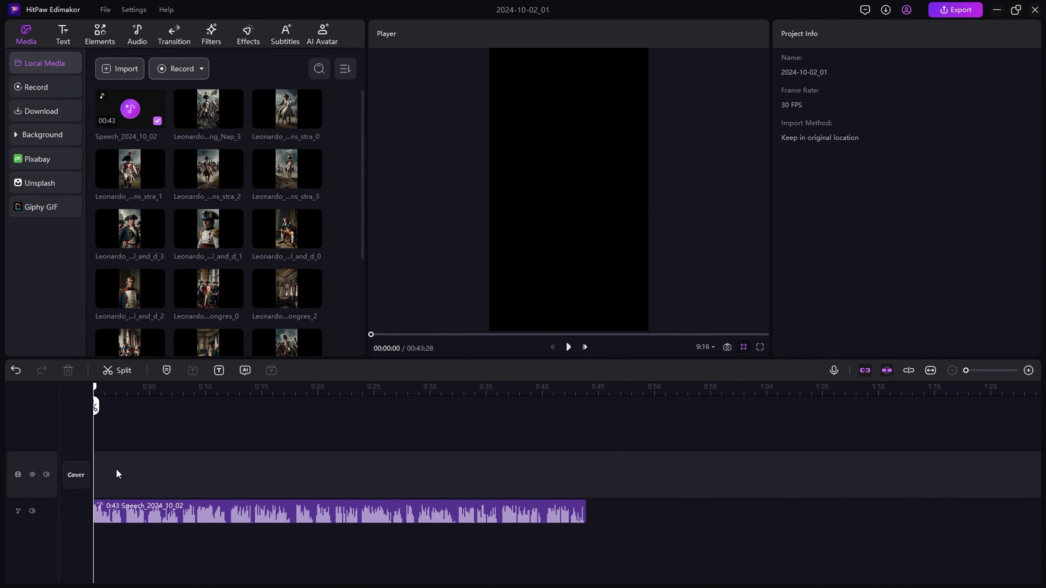
- Play the voiceover's opening words, pause, and start the video track with the Nap_2 image of mounted red-coated soldiers
key(space)
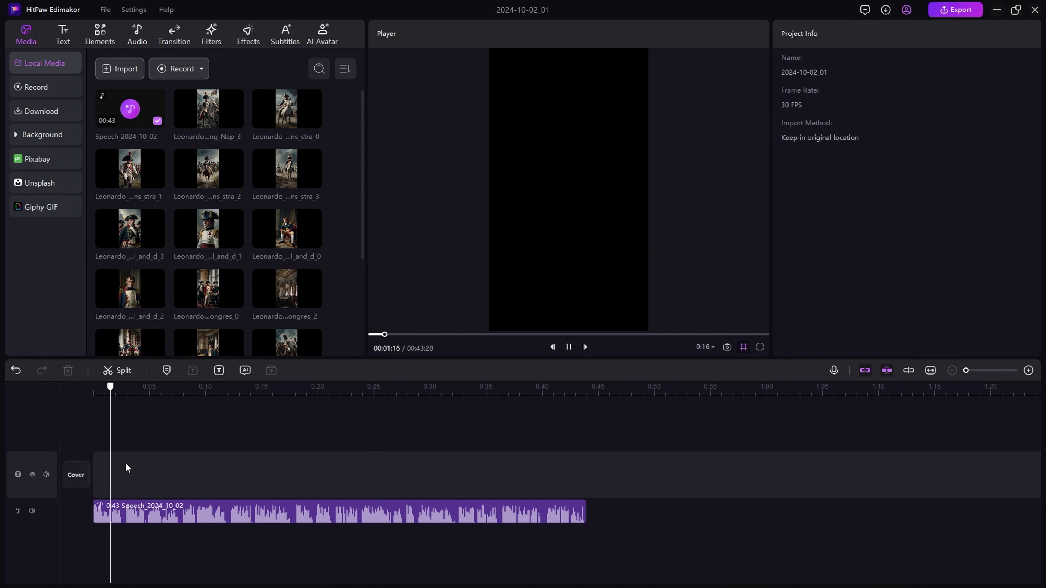
key(space)
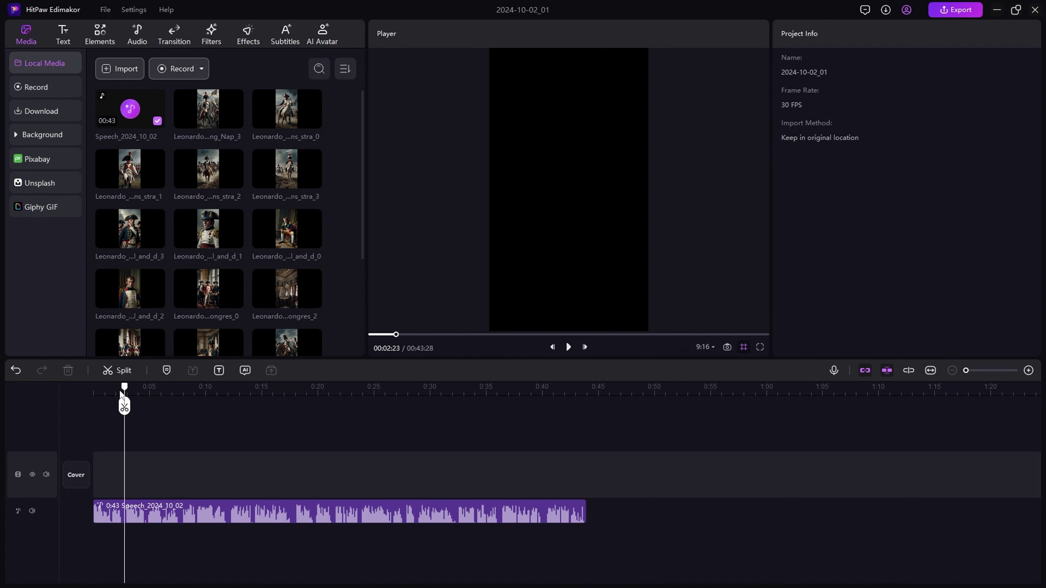
scroll(222, 280, down, 3)
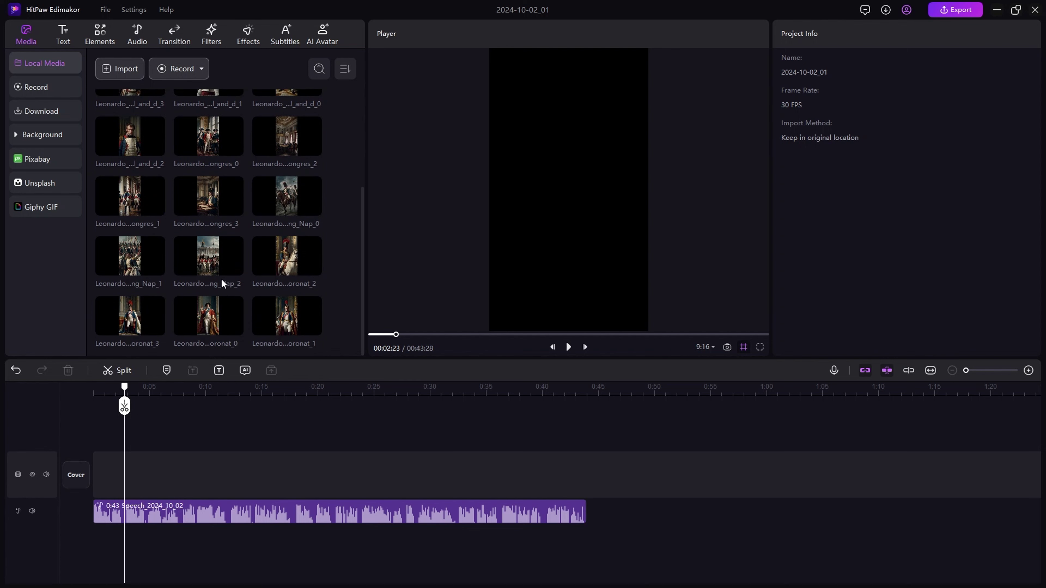
click(197, 259)
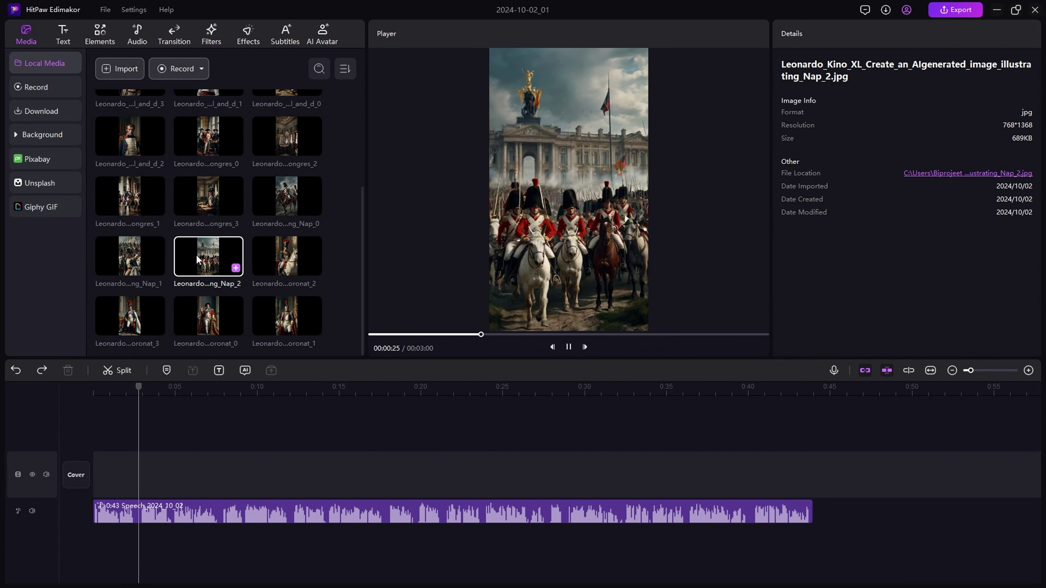
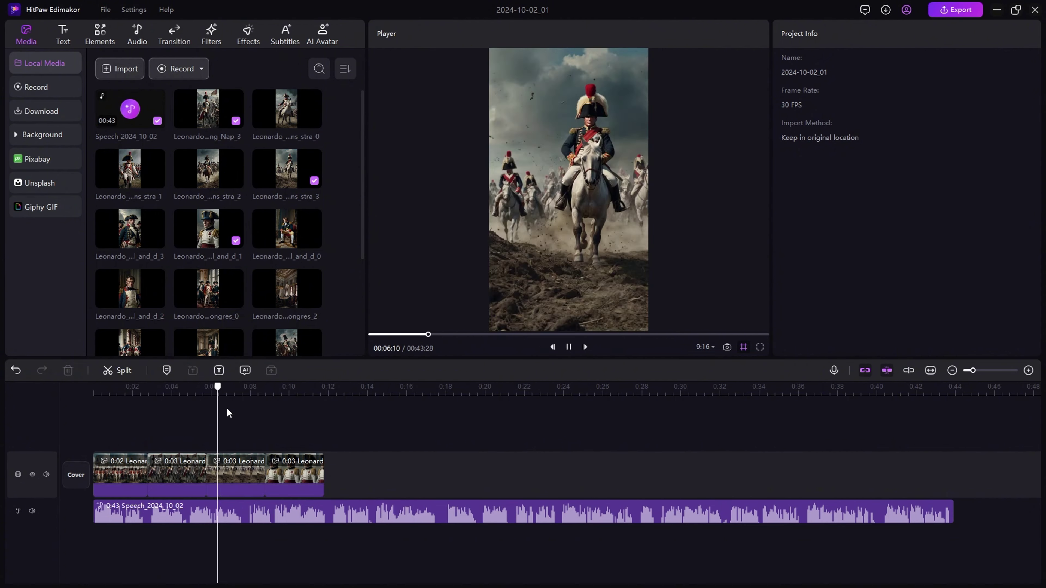
- Fill the video track with more Napoleon images up to the voiceover's end, and review the sequence from the start
scroll(234, 390, up, 2)
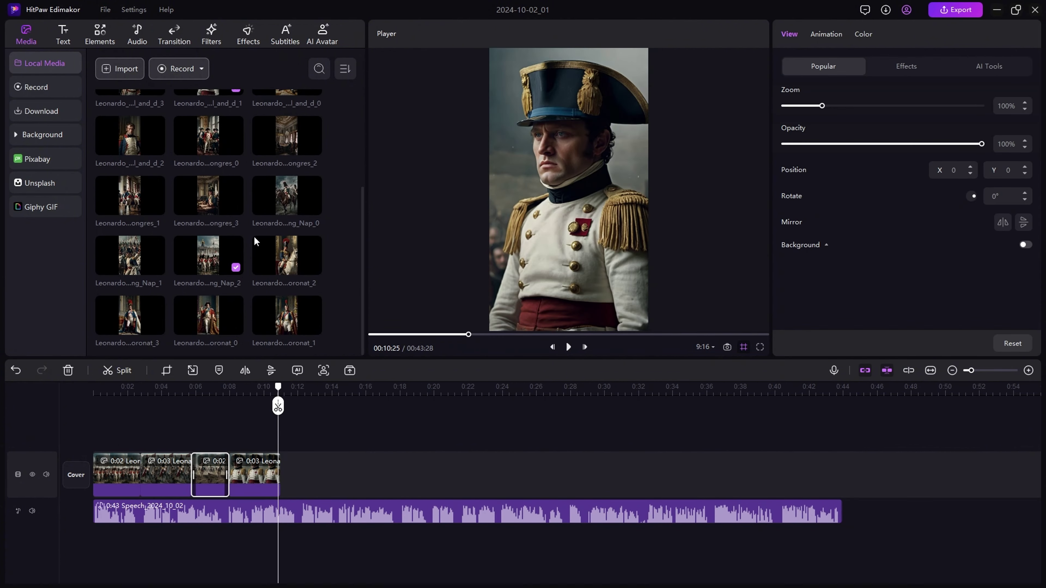
key(space)
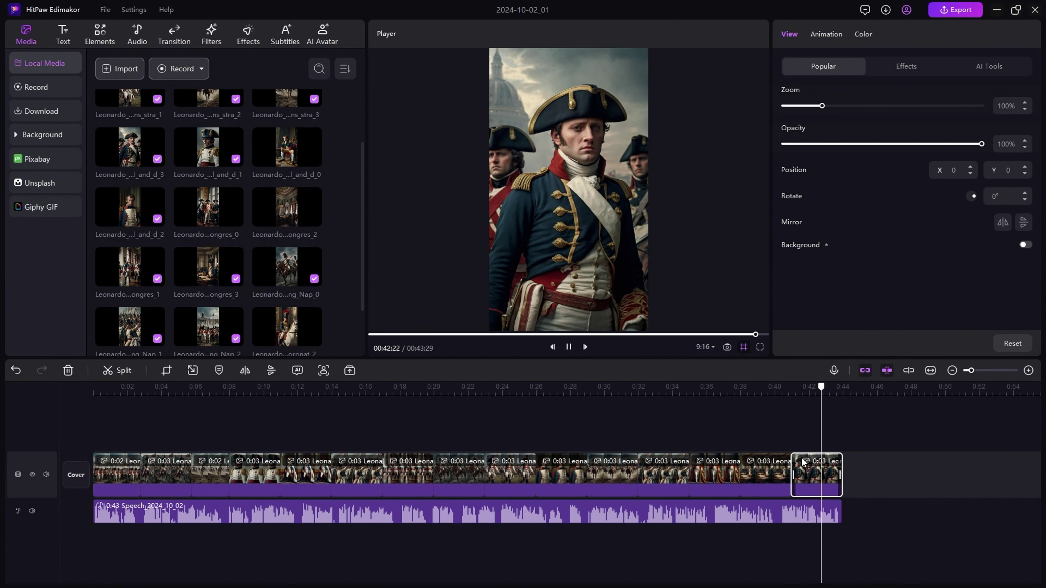
mouse_move(122, 389)
mouse_down()
mouse_move(103, 389)
mouse_move(831, 406)
mouse_move(95, 402)
mouse_move(145, 378)
mouse_move(105, 381)
mouse_up()
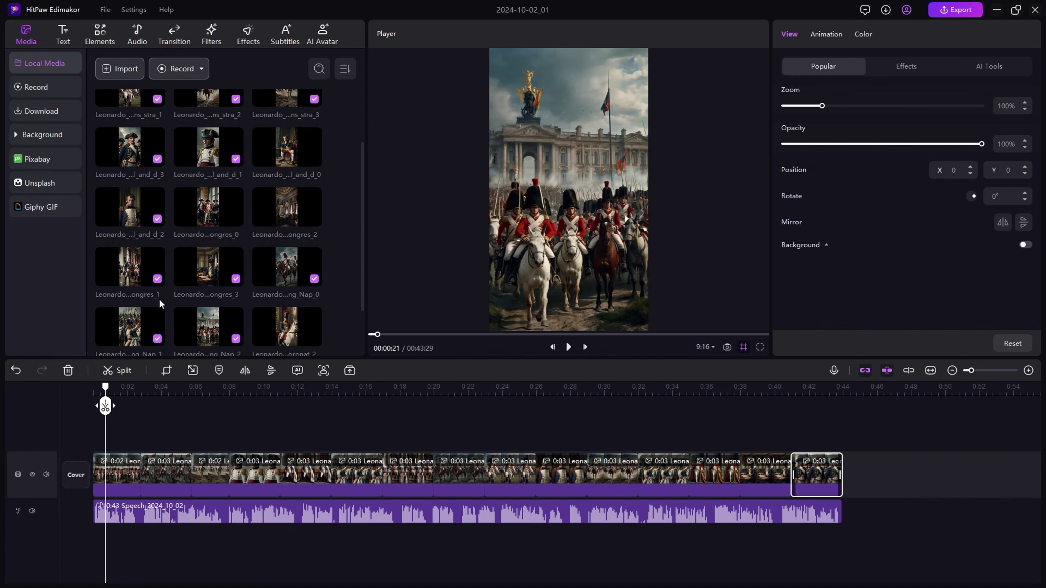
drag(105, 389, 294, 389)
click(91, 390)
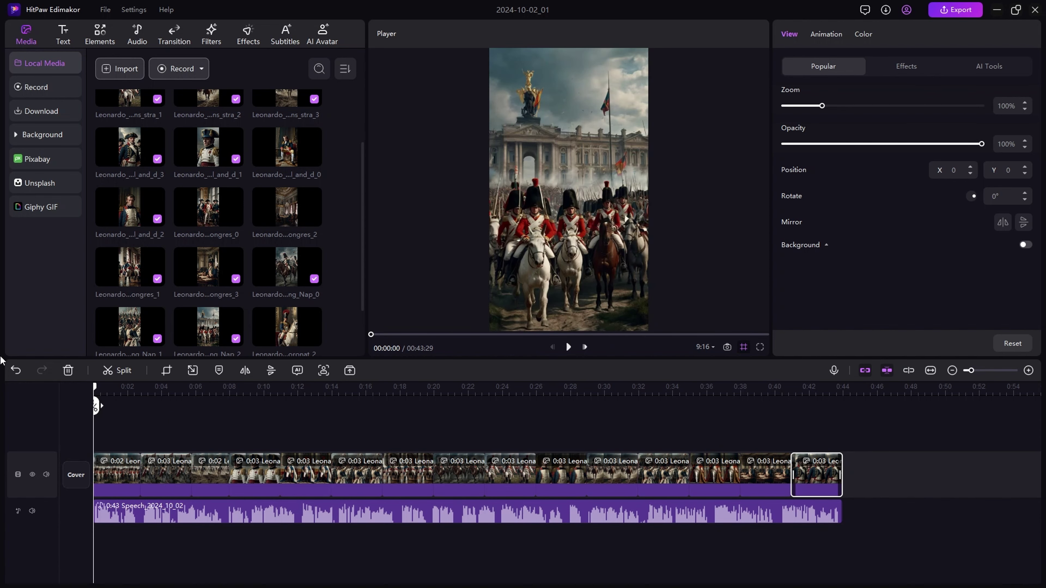
- Look through the In, Out and Combo animations for the first image clip and apply the Zoom Out entrance animation
click(114, 475)
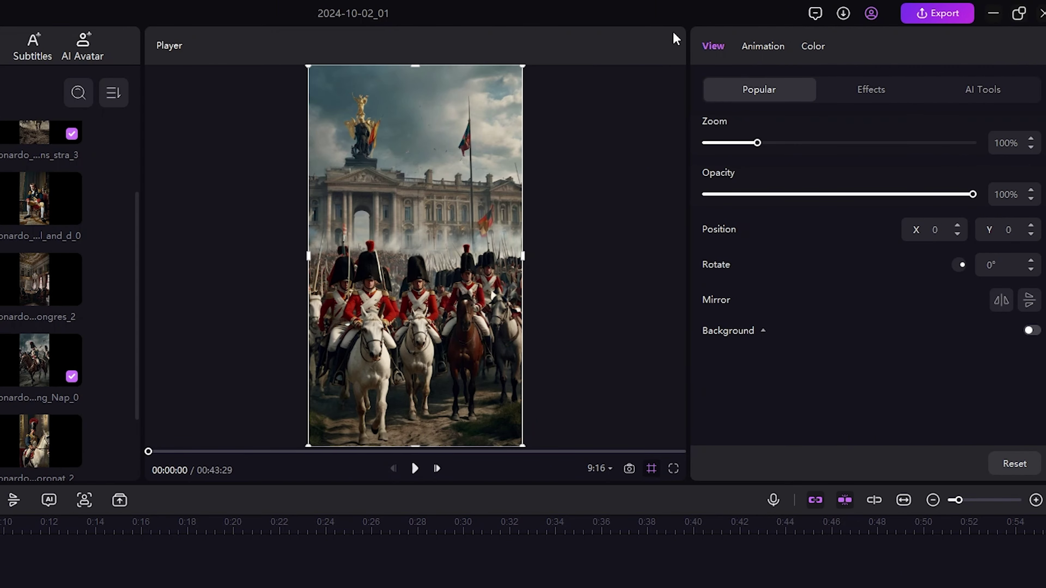
click(757, 45)
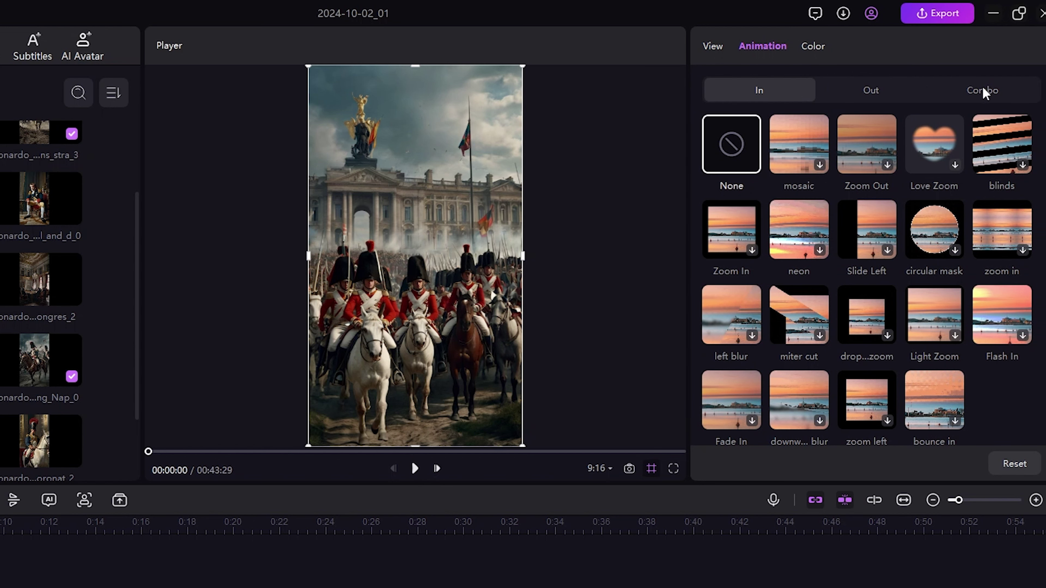
click(865, 102)
click(789, 94)
click(871, 90)
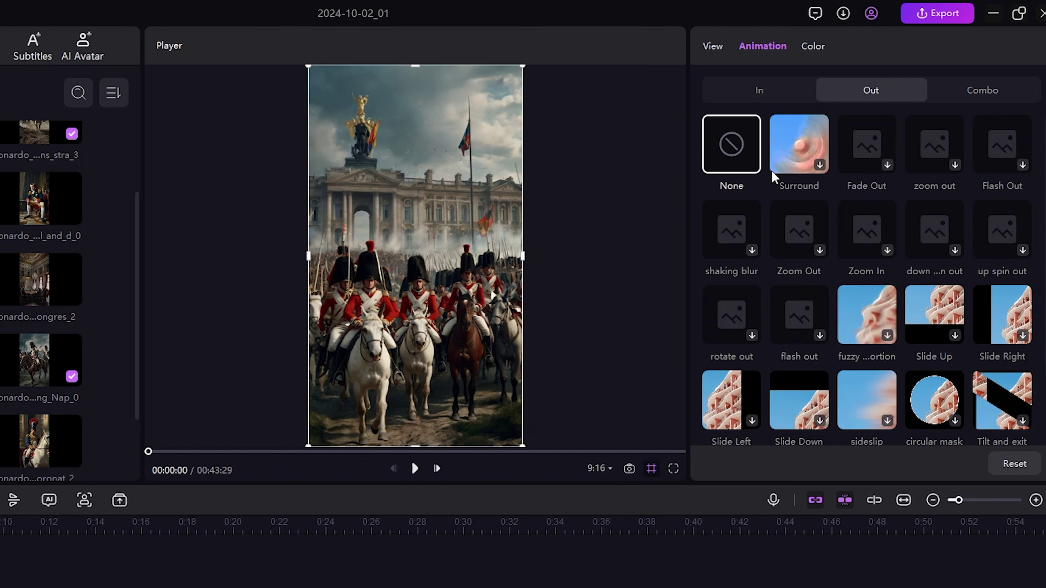
click(961, 90)
click(759, 90)
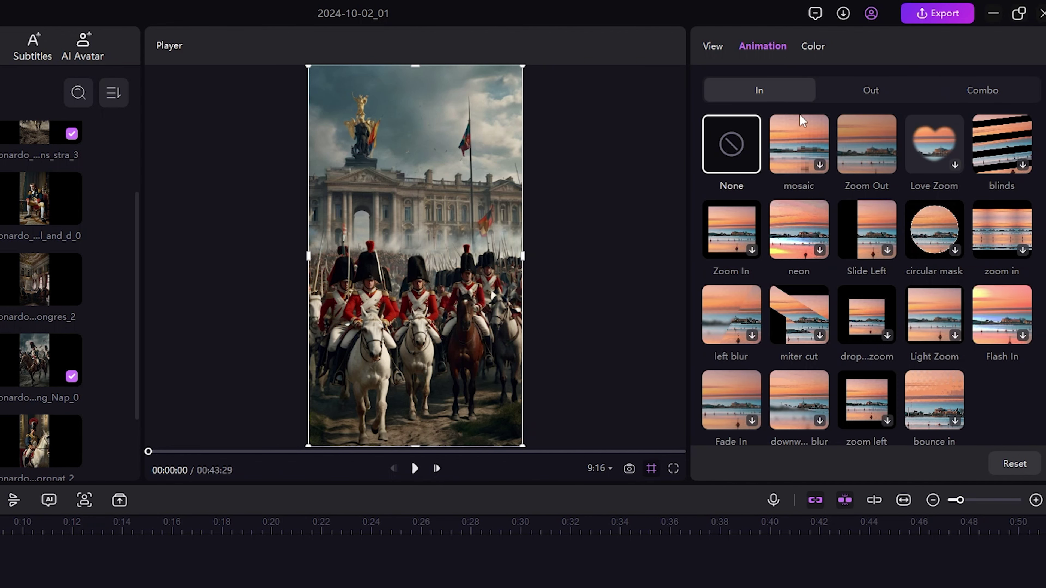
click(972, 87)
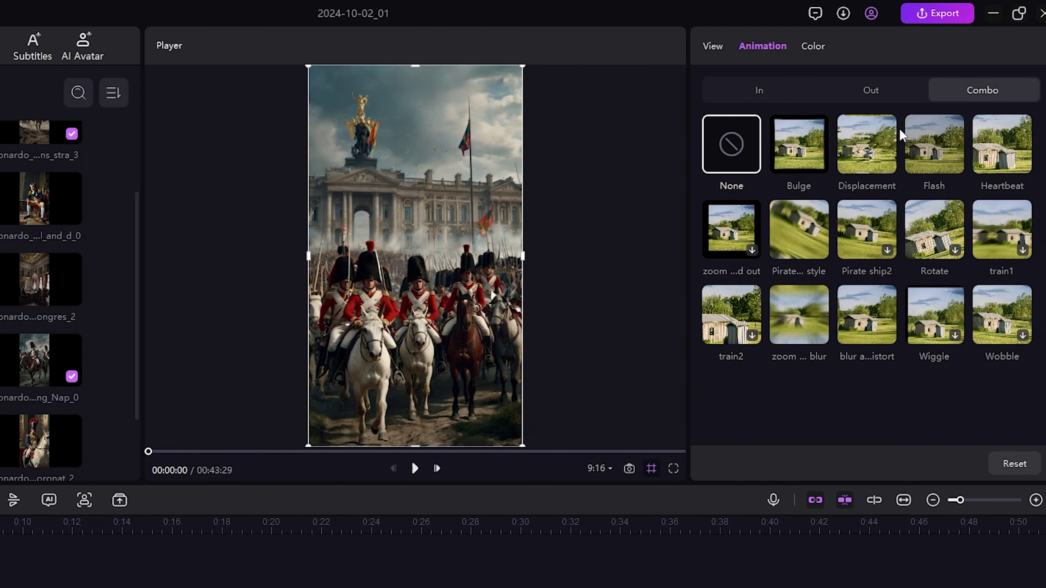
click(750, 97)
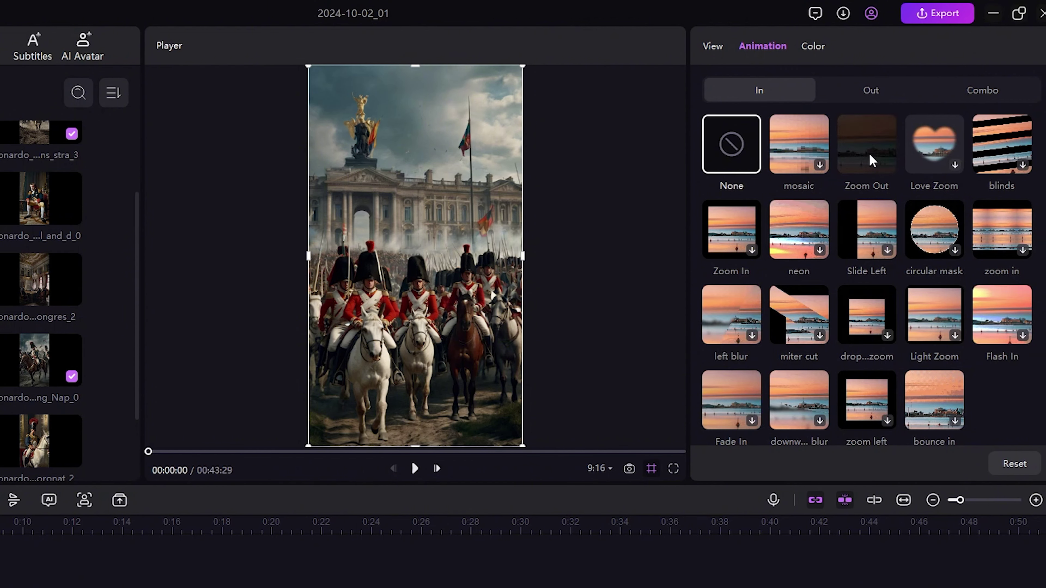
click(856, 138)
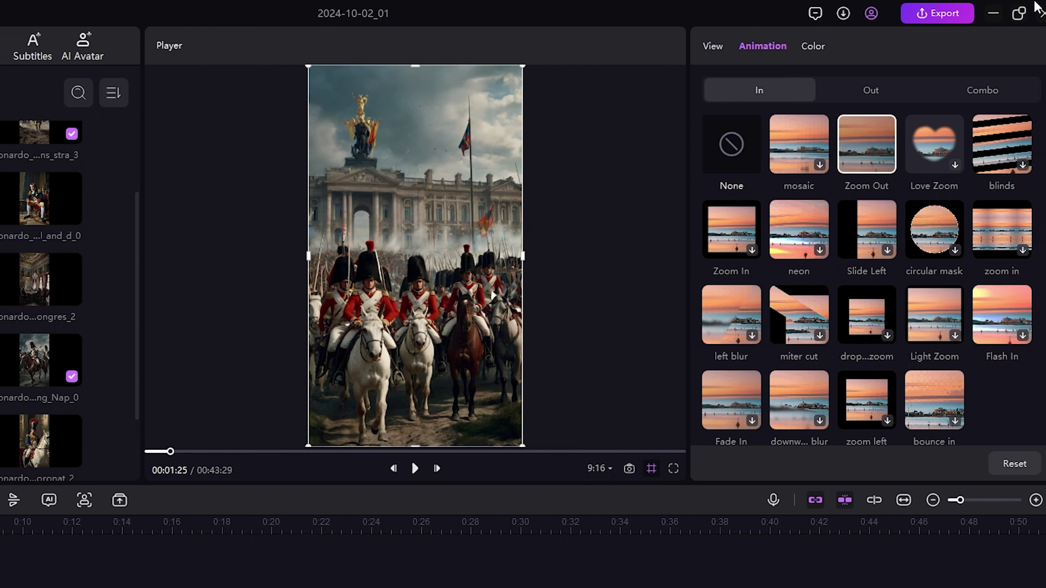
- Apply entrance animations to the remaining image clips, with bounce in on the third and Zoom Out on the last, and review the sequence
click(871, 90)
click(799, 144)
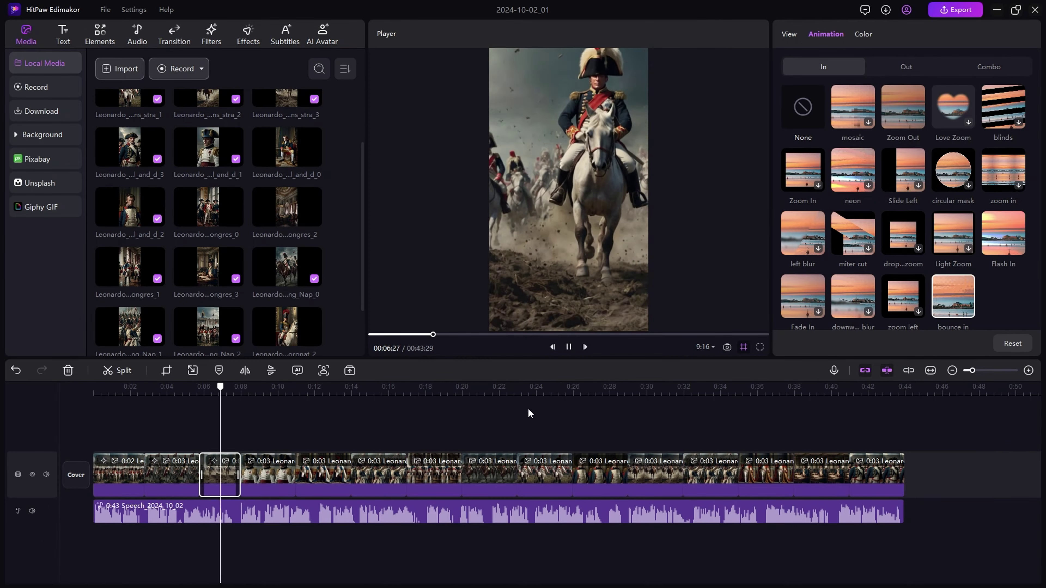
click(983, 90)
click(860, 234)
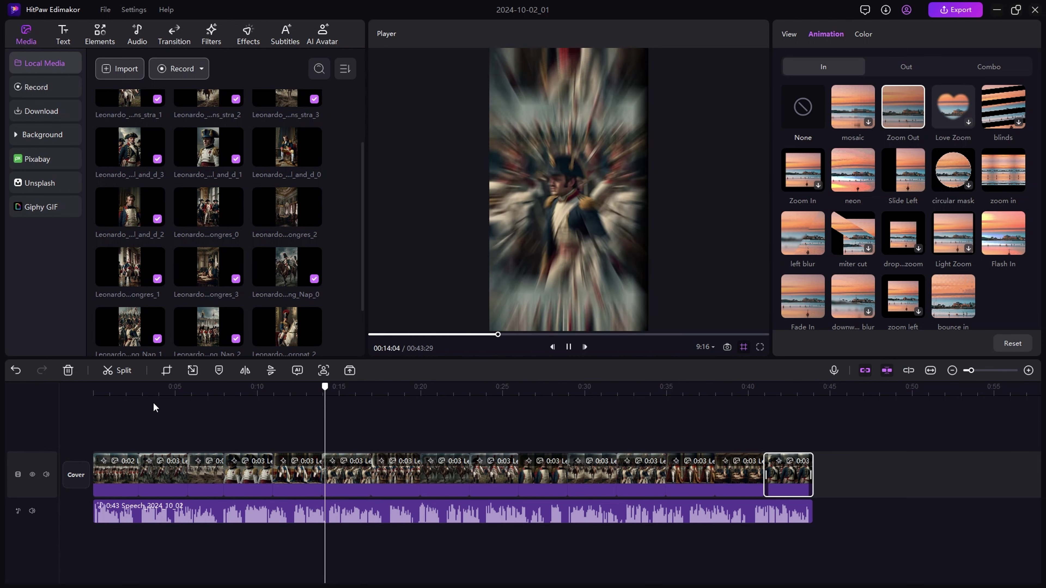
click(111, 402)
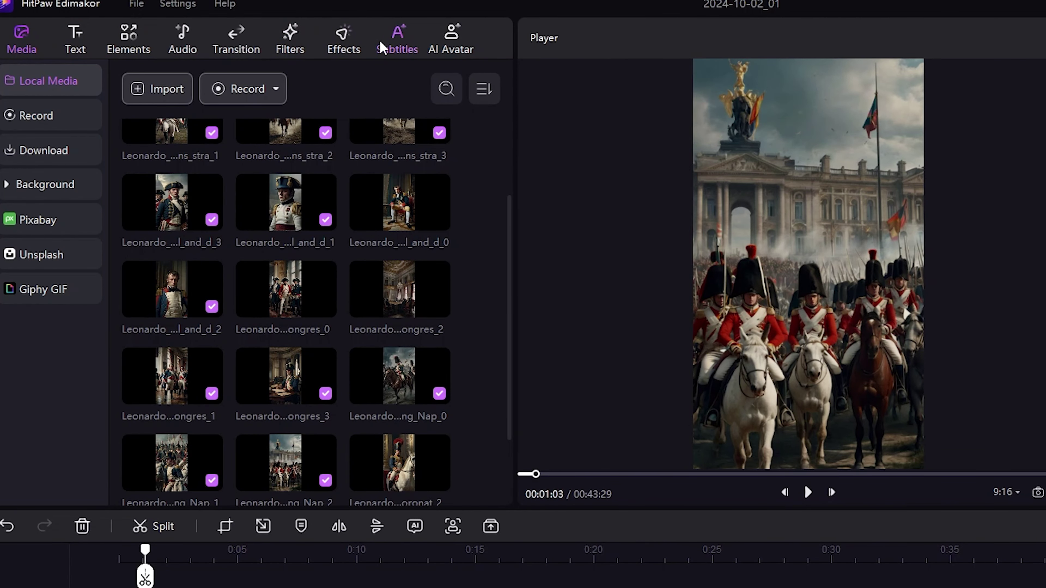
- Bring up the auto subtitle settings and check the original and translated language options, keeping Auto Detect and translation off
click(395, 58)
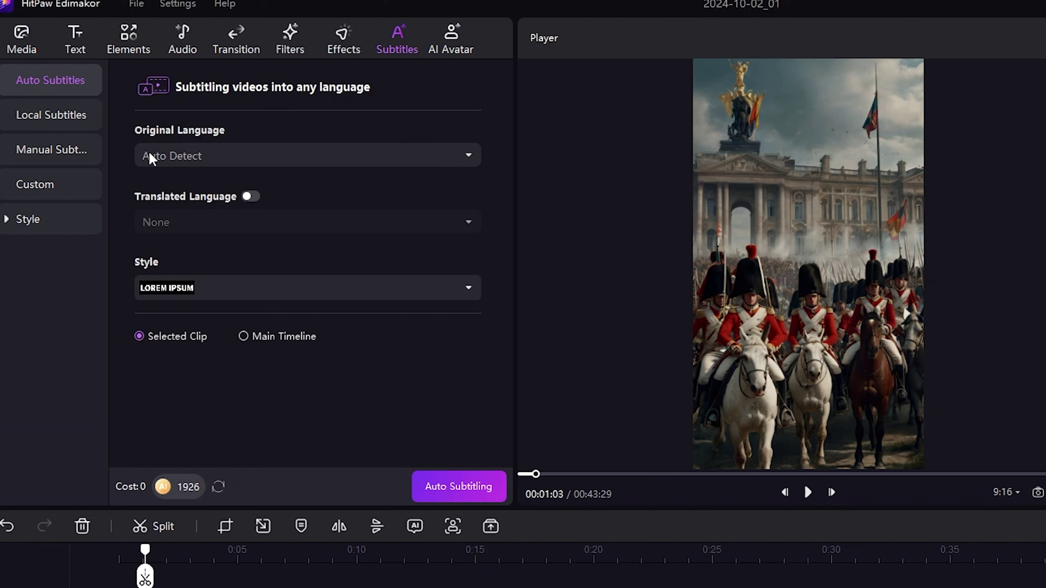
click(181, 160)
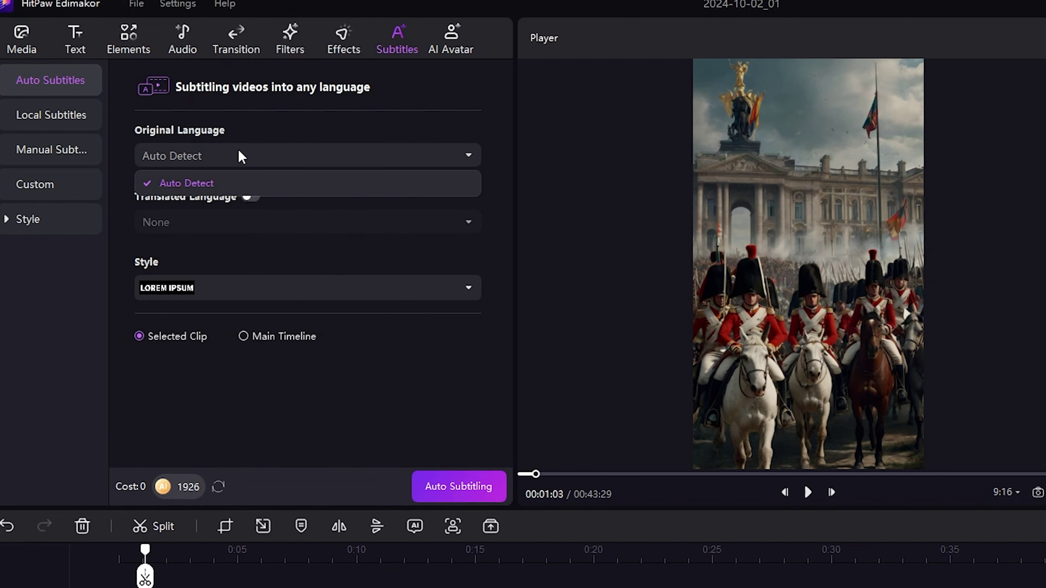
click(222, 157)
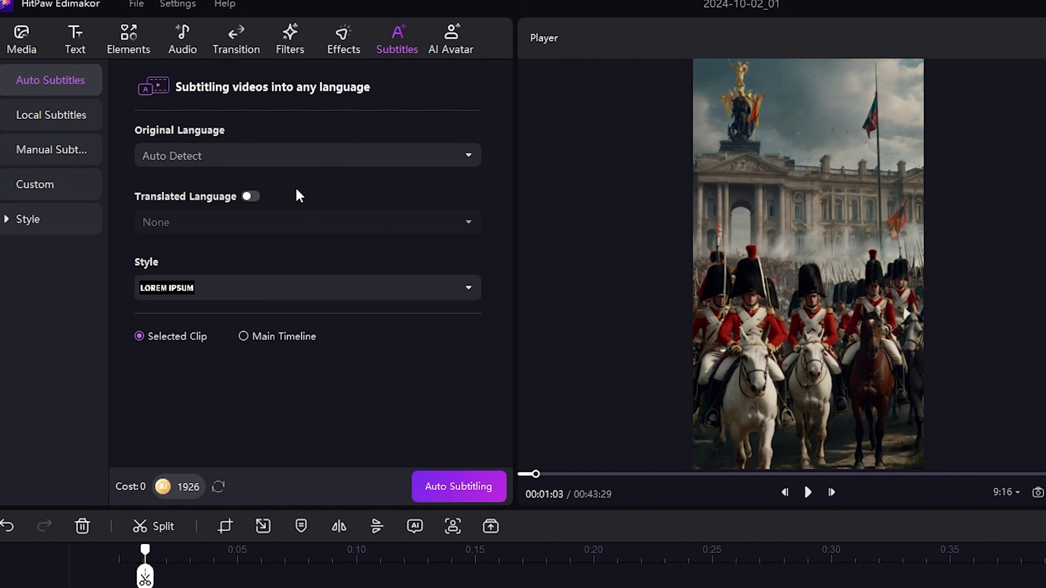
click(250, 197)
click(250, 196)
- Browse the subtitle styles and save the BROWN style with black text on a yellow background
click(226, 294)
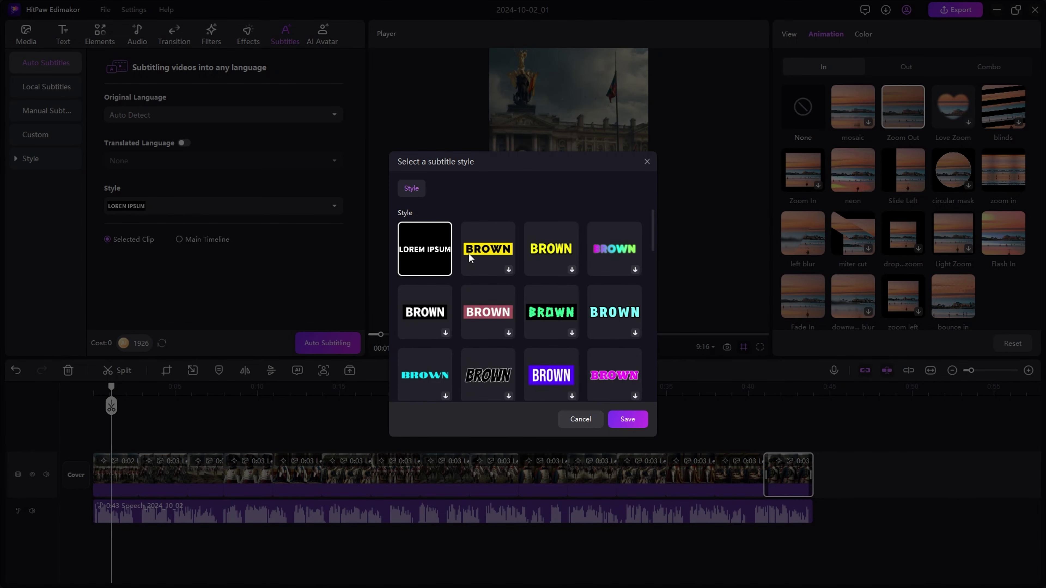
scroll(486, 261, down, 8)
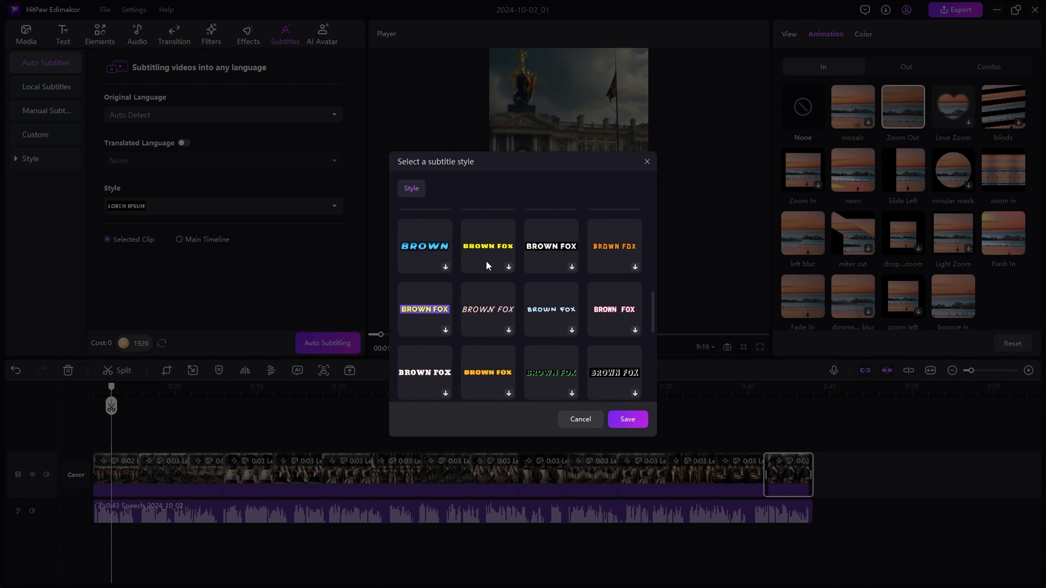
scroll(504, 296, up, 8)
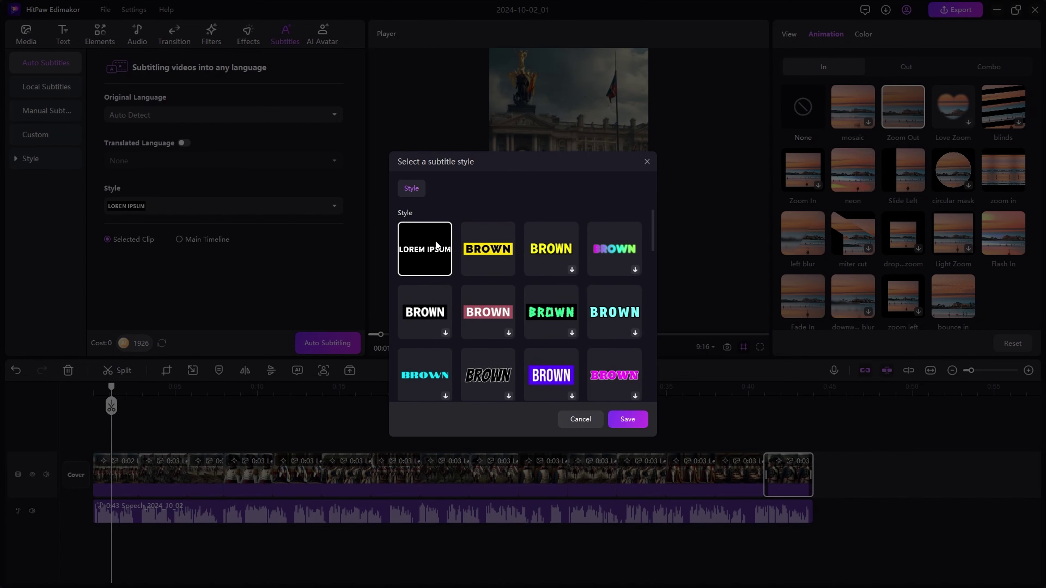
click(493, 246)
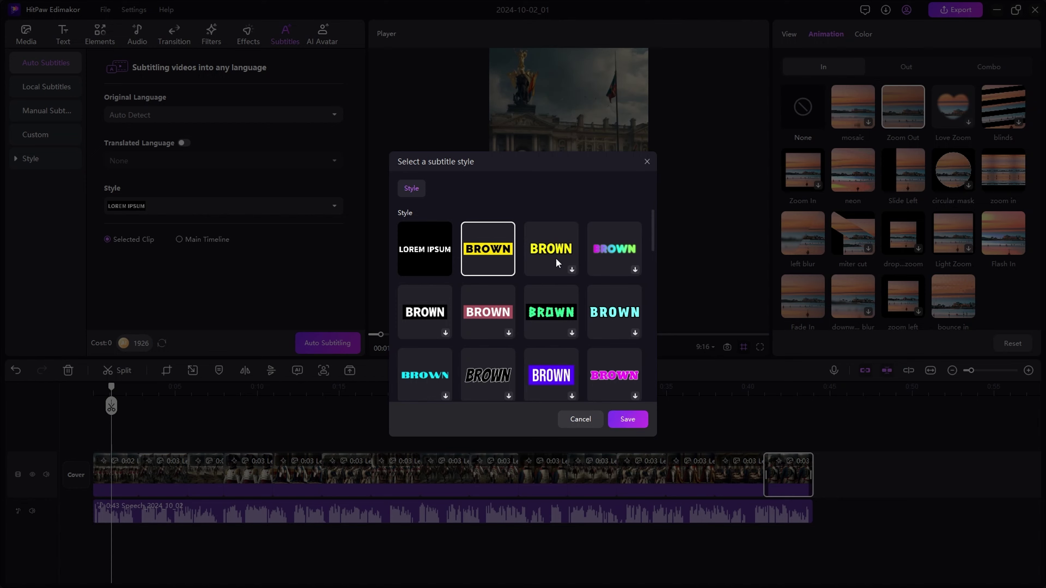
click(628, 419)
- Generate auto subtitles for all the selected timeline clips and play the opening seconds to check them
click(92, 387)
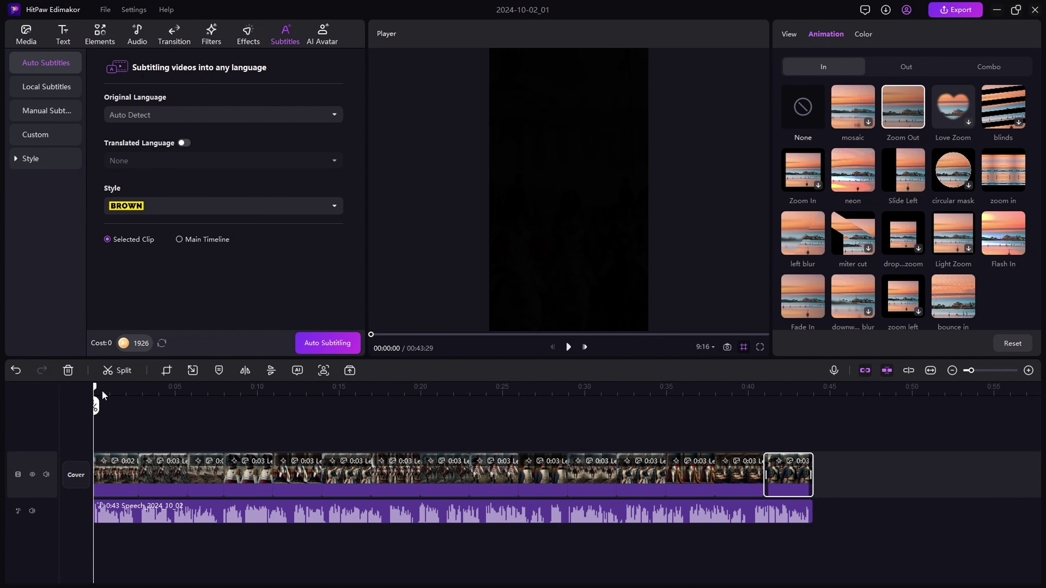
click(121, 241)
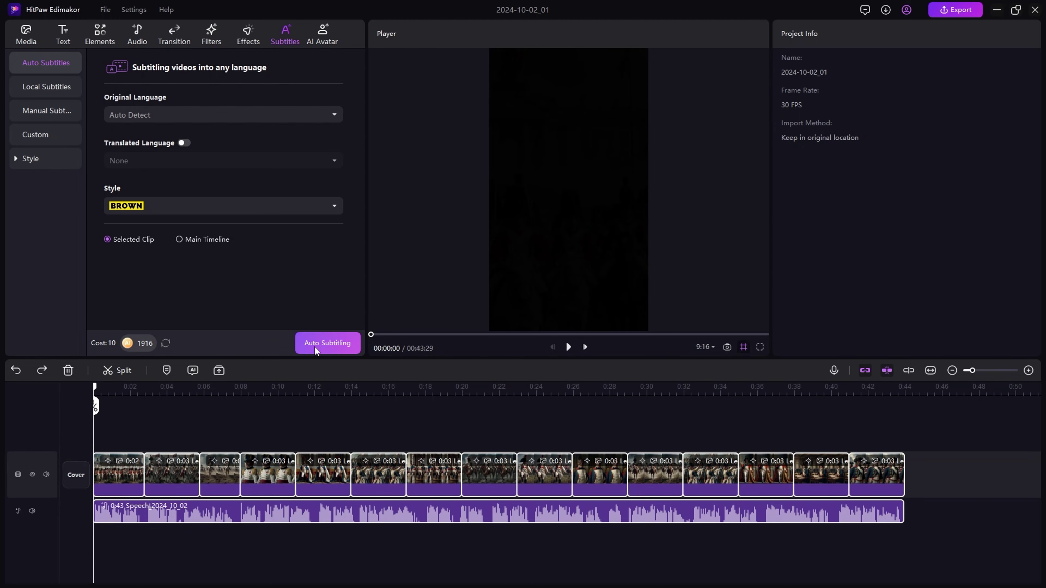
click(315, 347)
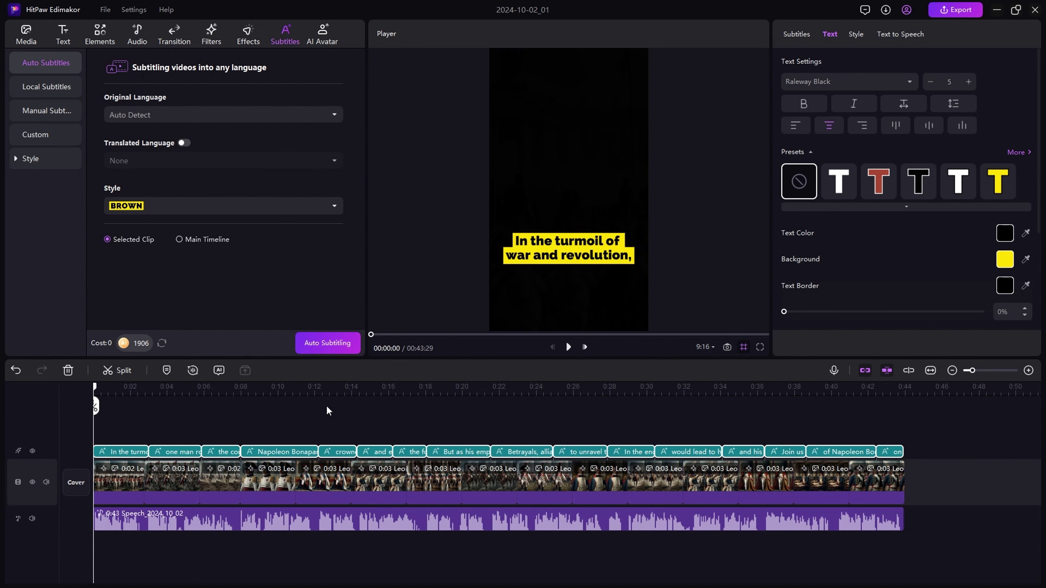
key(space)
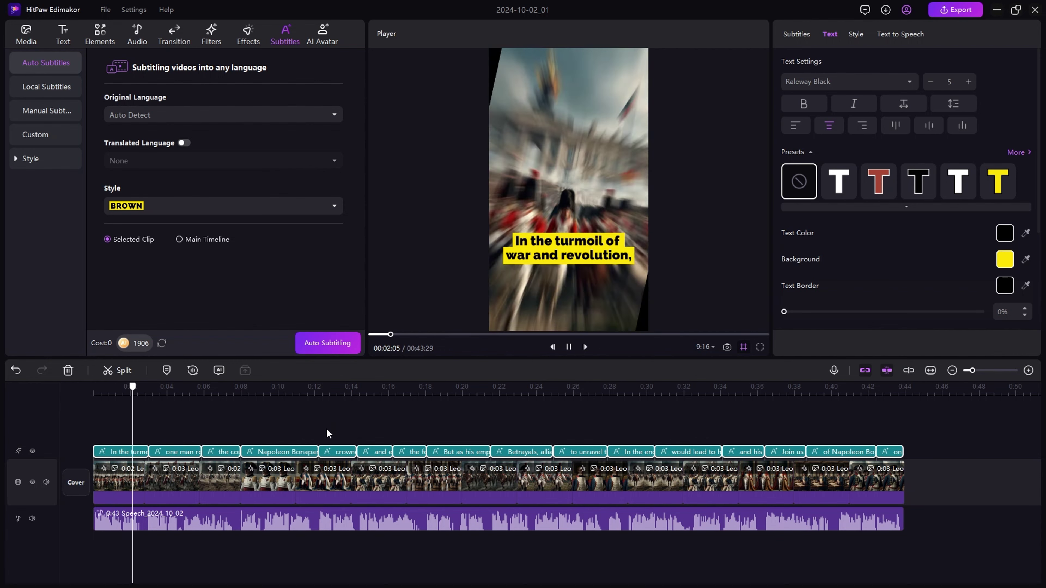
key(space)
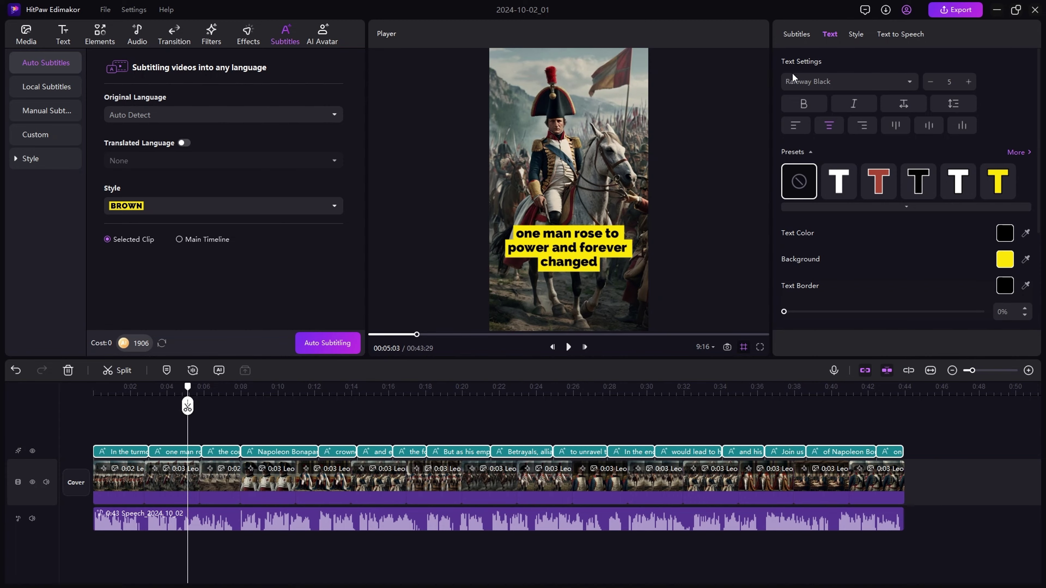
- Look over the subtitles' text settings and try the plain white BROWN style without a background on them
scroll(838, 256, down, 2)
scroll(828, 261, down, 1)
scroll(830, 262, up, 3)
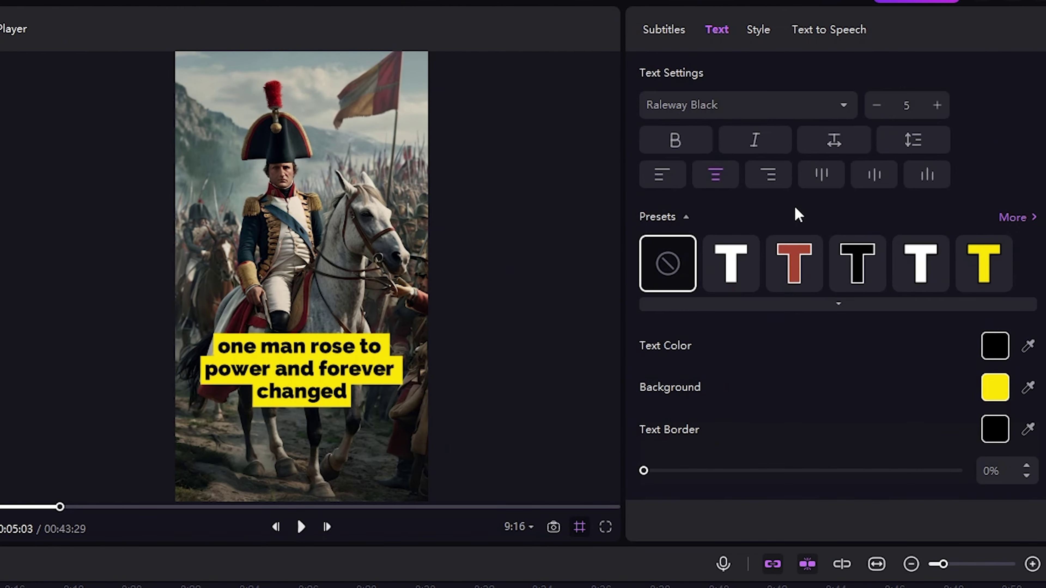
scroll(764, 373, down, 3)
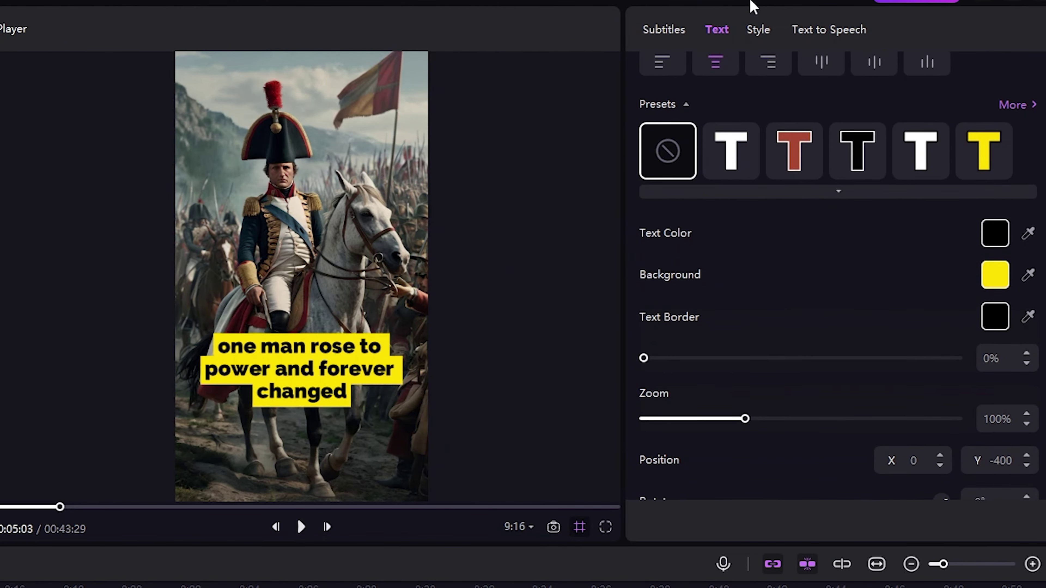
click(757, 33)
scroll(798, 258, down, 3)
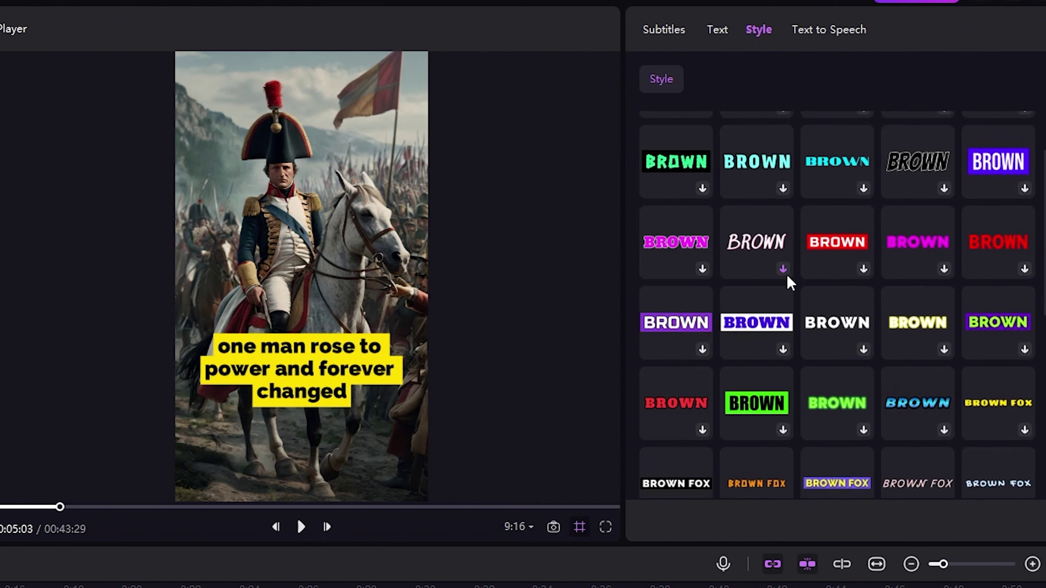
click(854, 300)
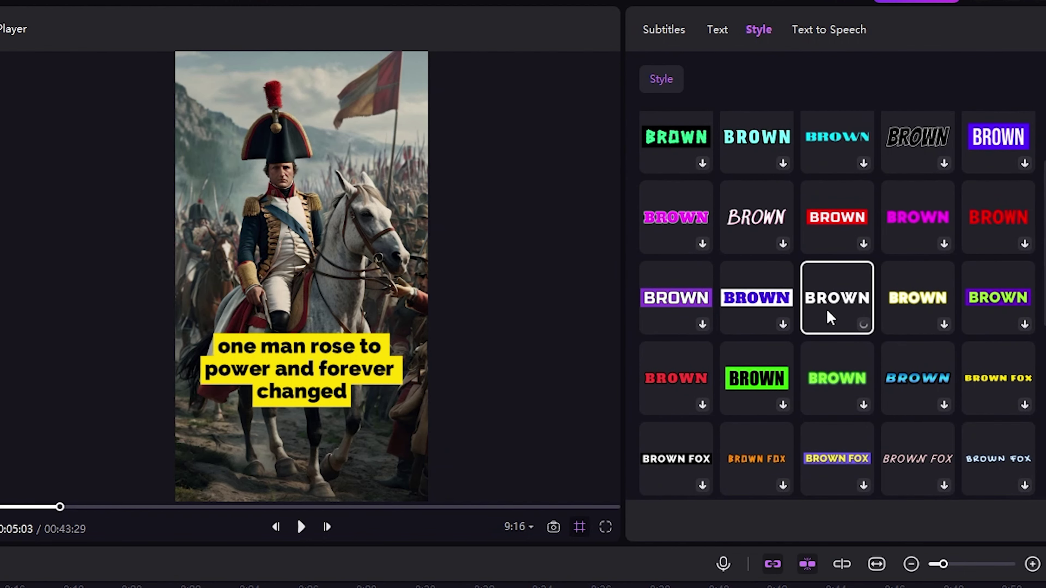
scroll(738, 370, down, 4)
scroll(782, 372, down, 4)
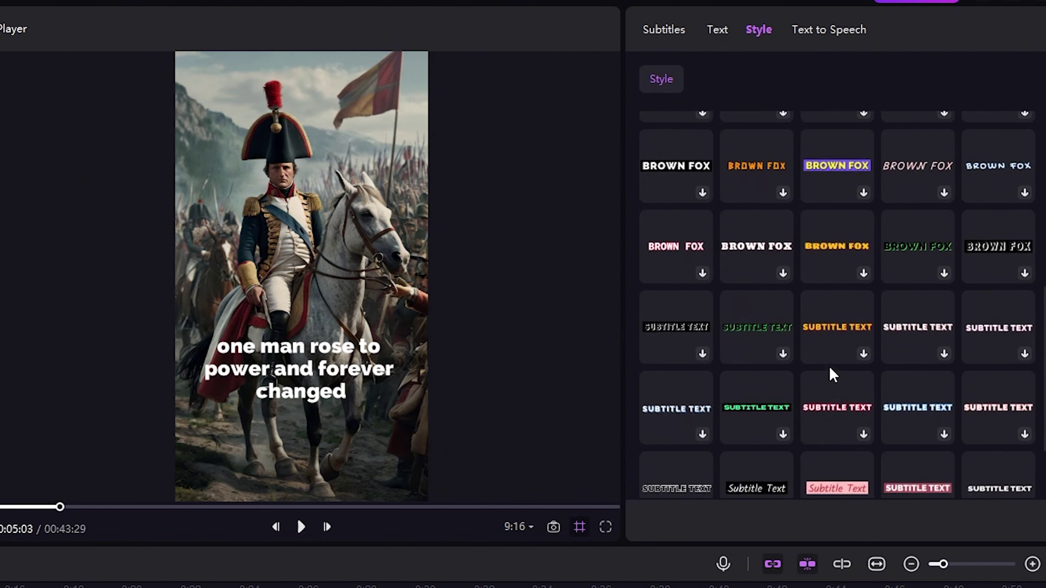
scroll(869, 391, up, 9)
scroll(848, 322, down, 1)
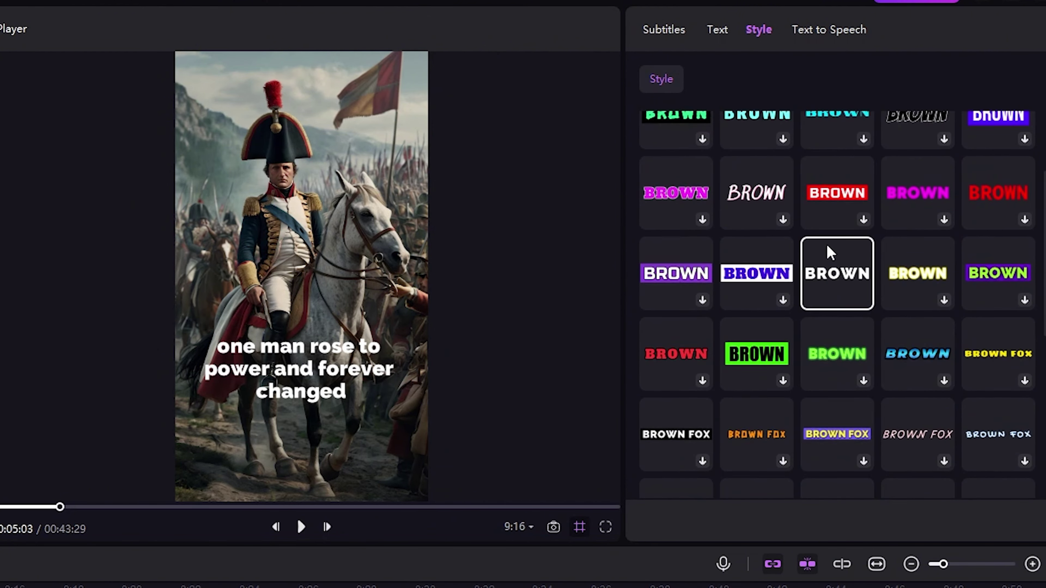
scroll(818, 272, up, 3)
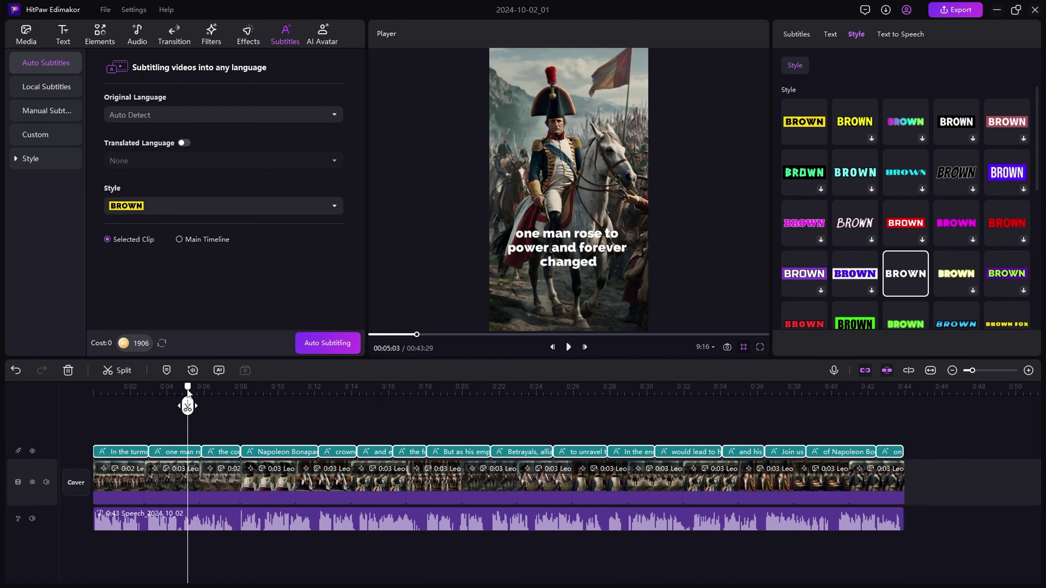
- Play the subtitled video from the start and switch the subtitles to the plain yellow BROWN style without a background
drag(188, 391, 70, 398)
key(space)
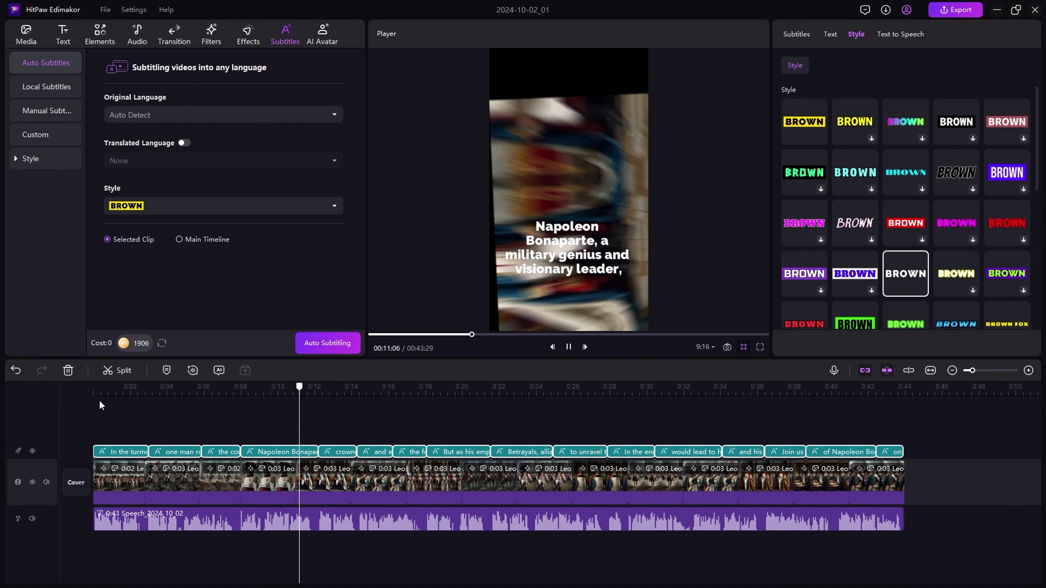
click(868, 129)
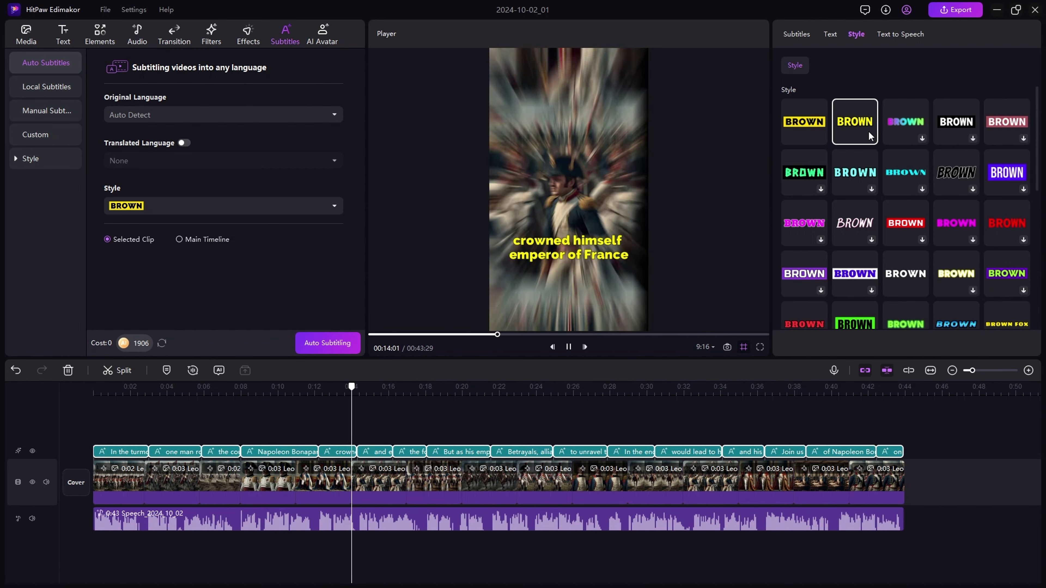
scroll(868, 133, down, 5)
scroll(334, 388, down, 2)
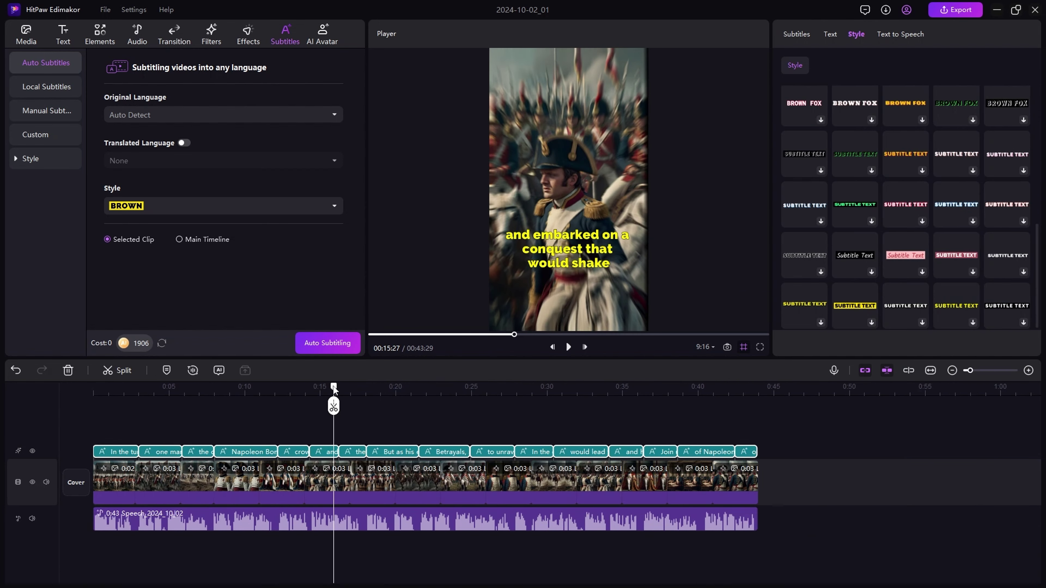
drag(334, 387, 94, 387)
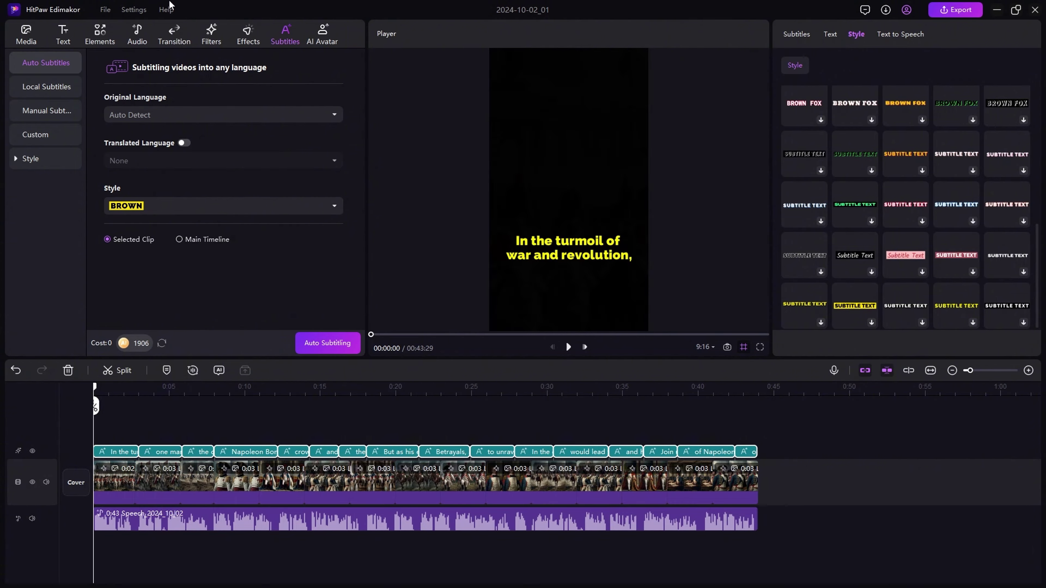
- Find the In Suspense track in the Dark & Suspense music category and download it for the background music
click(134, 41)
mouse_move(113, 92)
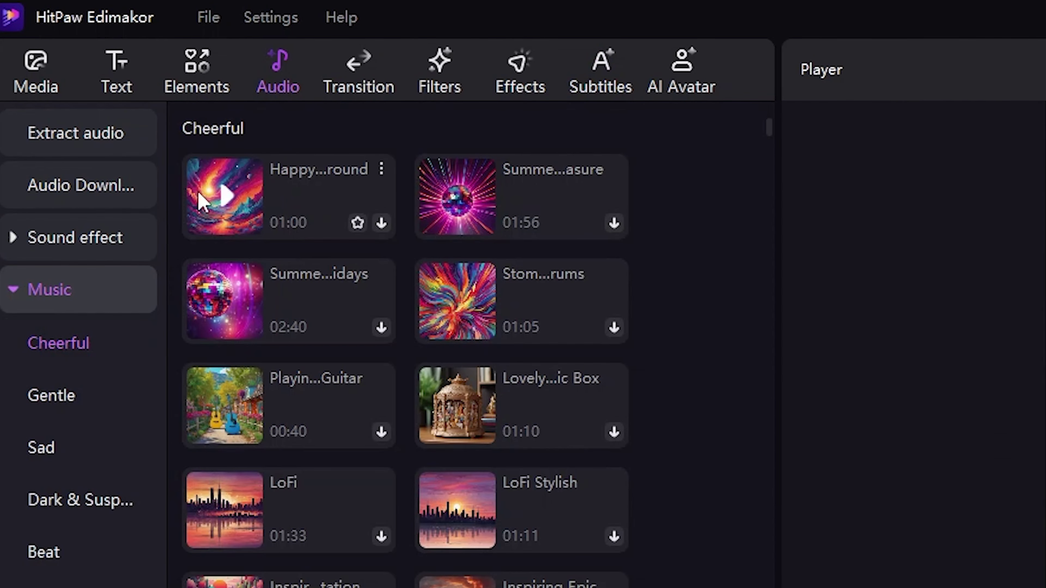
scroll(272, 247, down, 10)
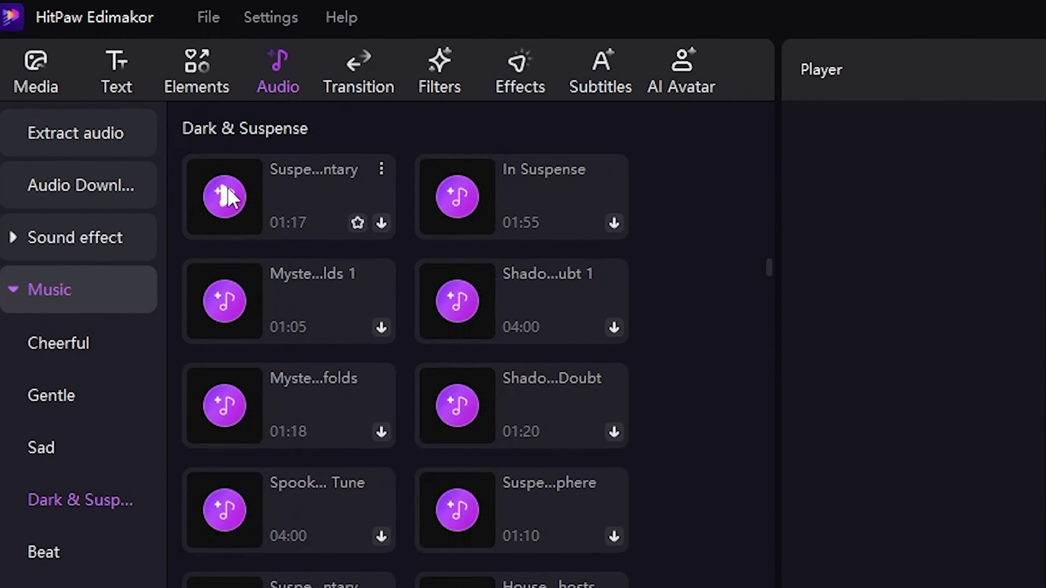
click(464, 197)
scroll(463, 356, up, 3)
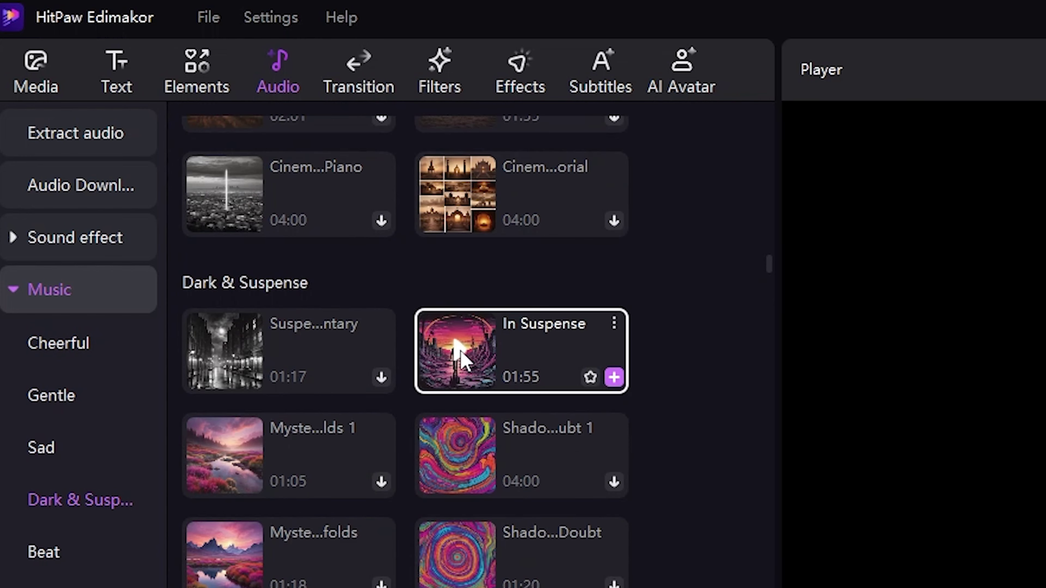
click(614, 377)
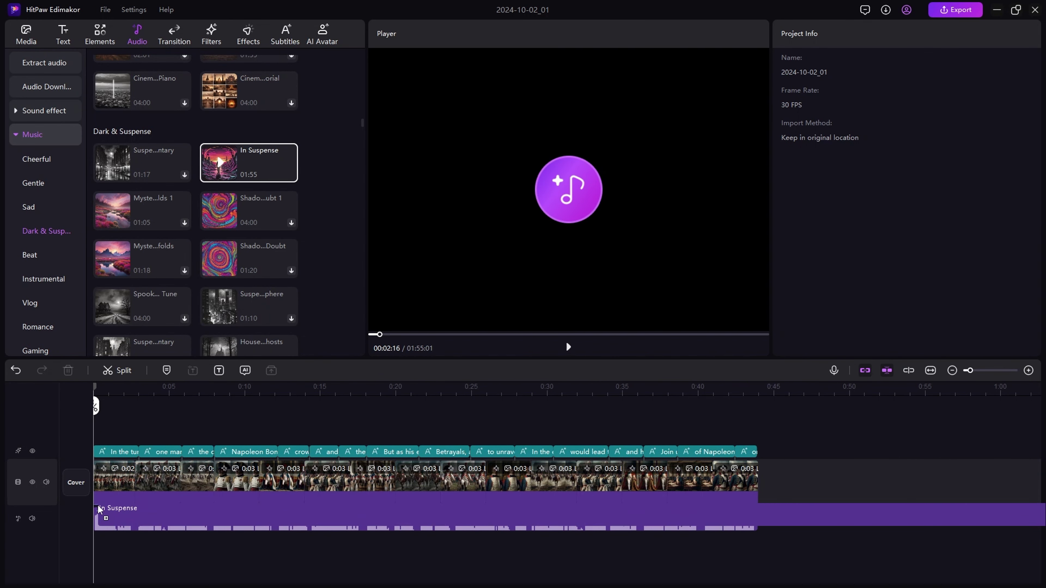
- Place In Suspense on its own track beneath the voiceover from the start and trim it to the video's end
drag(99, 509, 142, 540)
scroll(628, 399, down, 2)
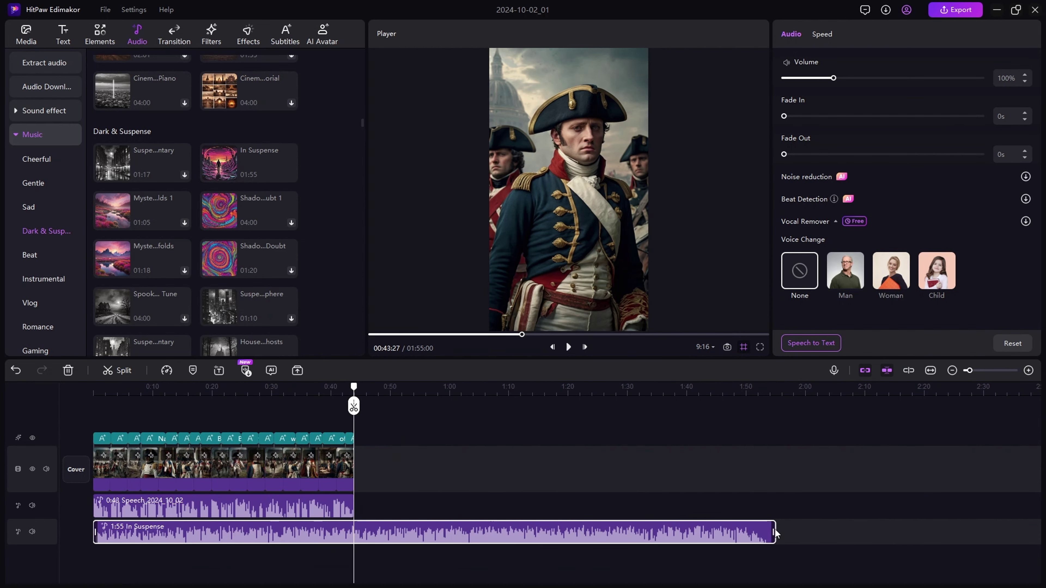
drag(775, 534, 357, 538)
- Play the mix from the start, lower the In Suspense music's volume to 8%, and return the playhead to the beginning
drag(354, 392, 84, 409)
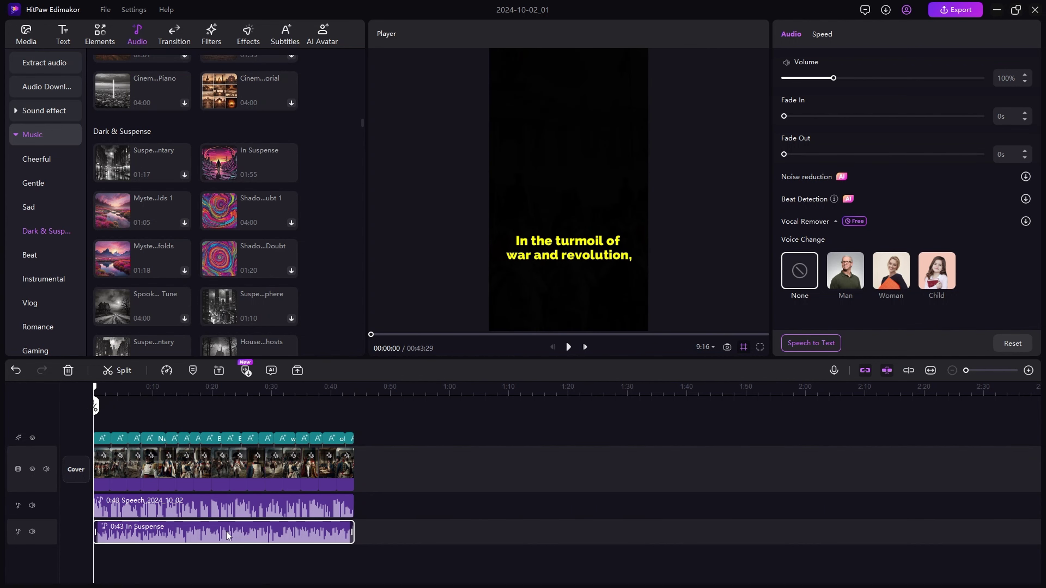
key(space)
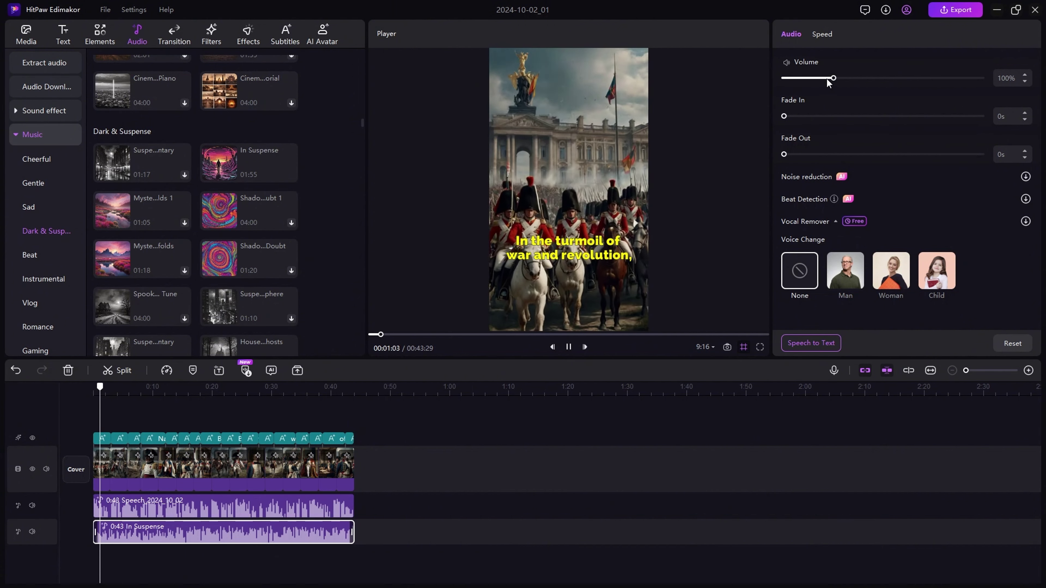
key(space)
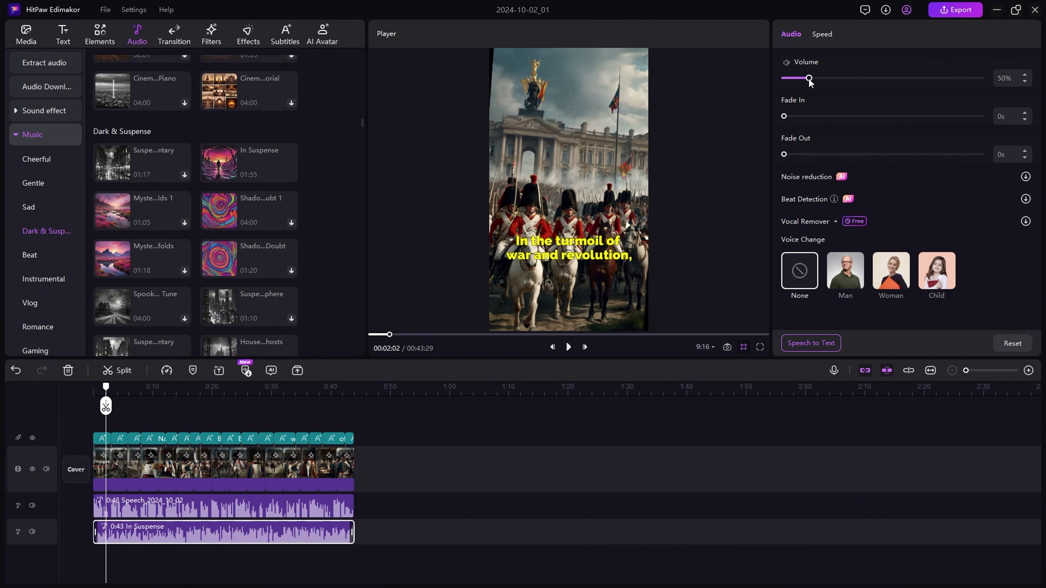
key(space)
drag(804, 78, 787, 82)
drag(159, 388, 84, 391)
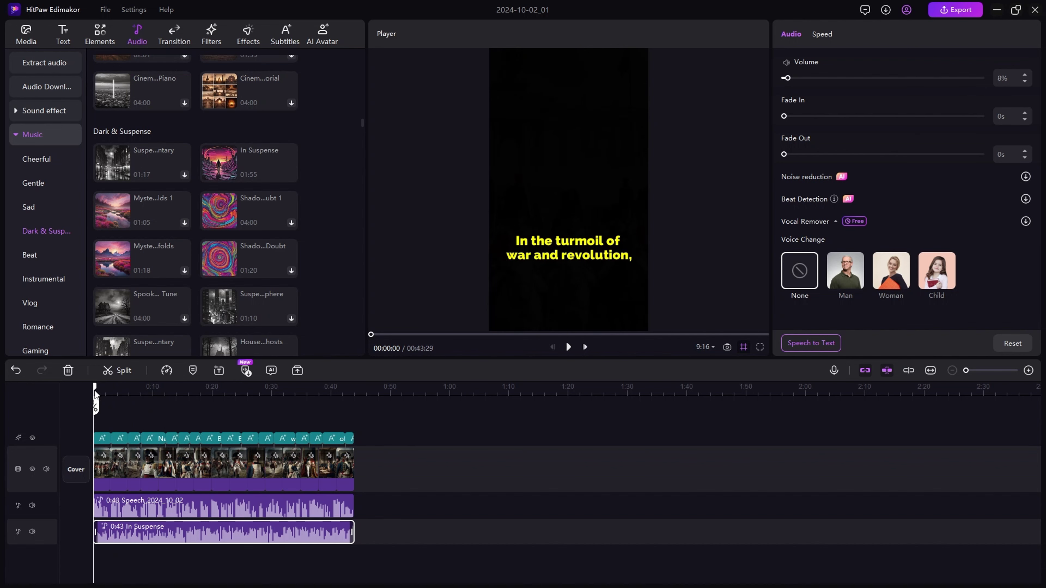
- Play the finished video from the start to check the voiceover and music balance, then return the playhead to the beginning
key(space)
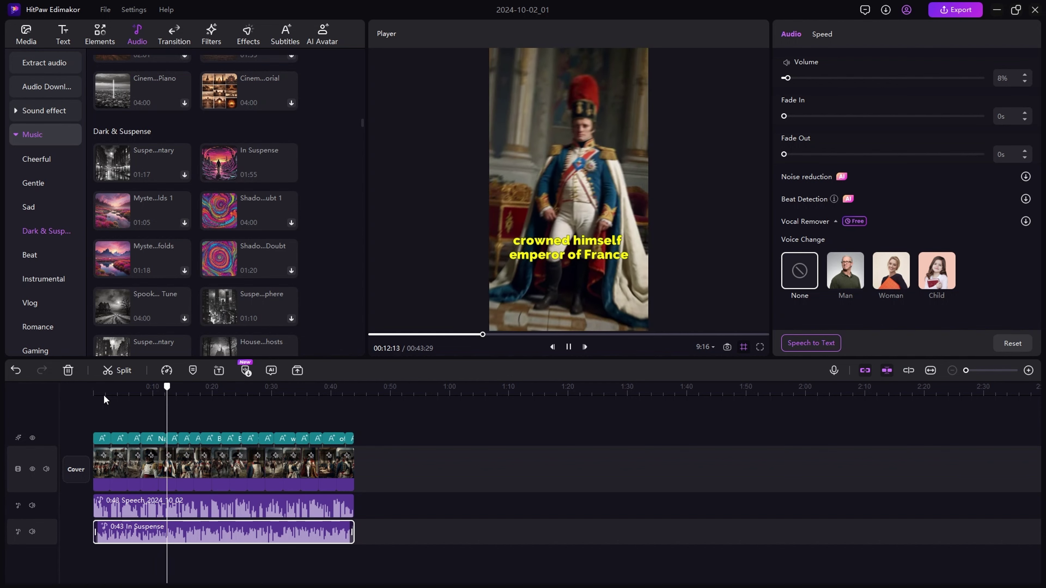
key(space)
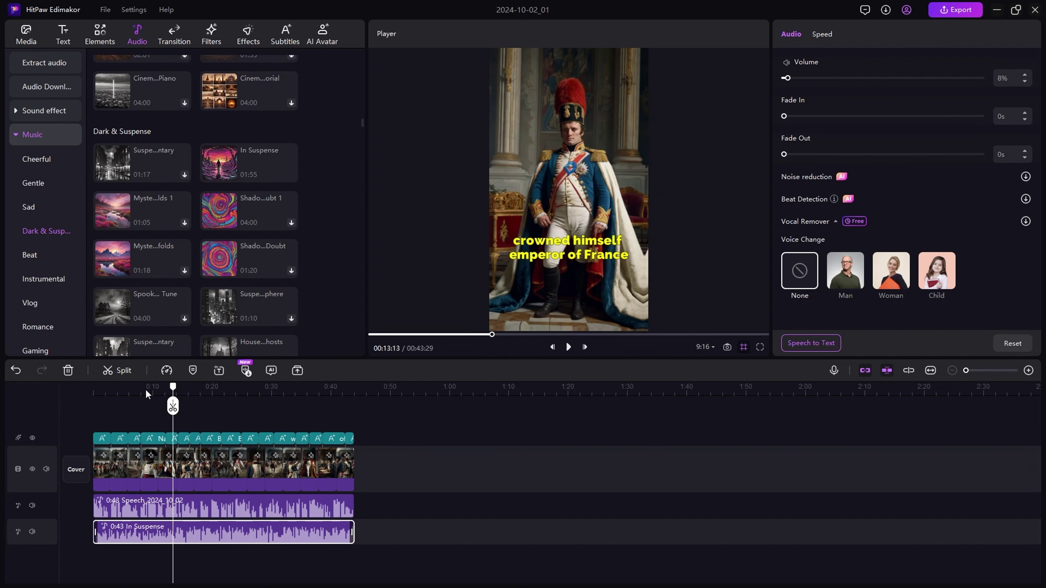
drag(172, 402, 105, 404)
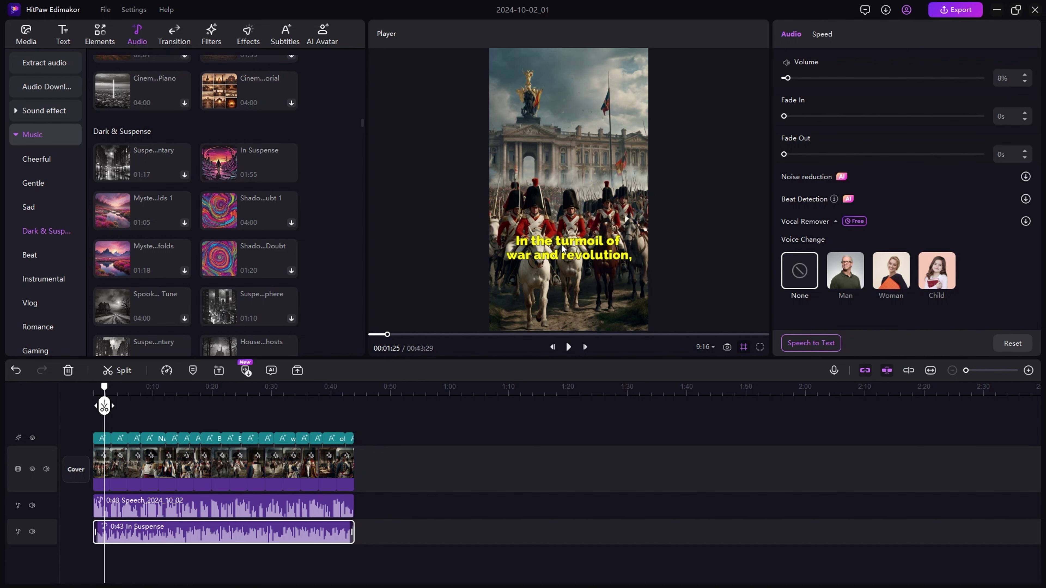
drag(106, 391, 95, 392)
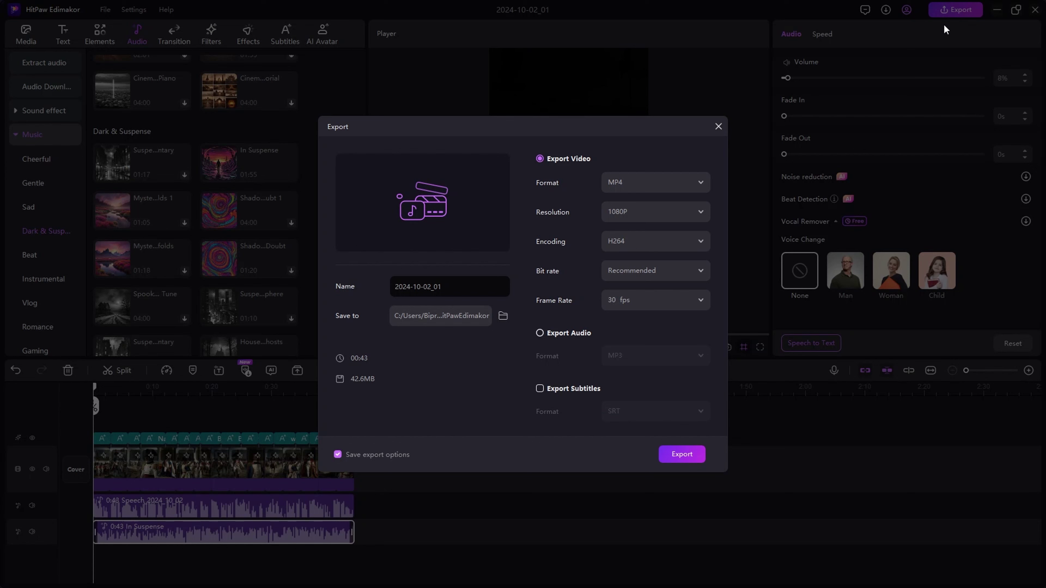
- Set the video export to MP4 format at 1080P resolution
click(634, 183)
click(623, 179)
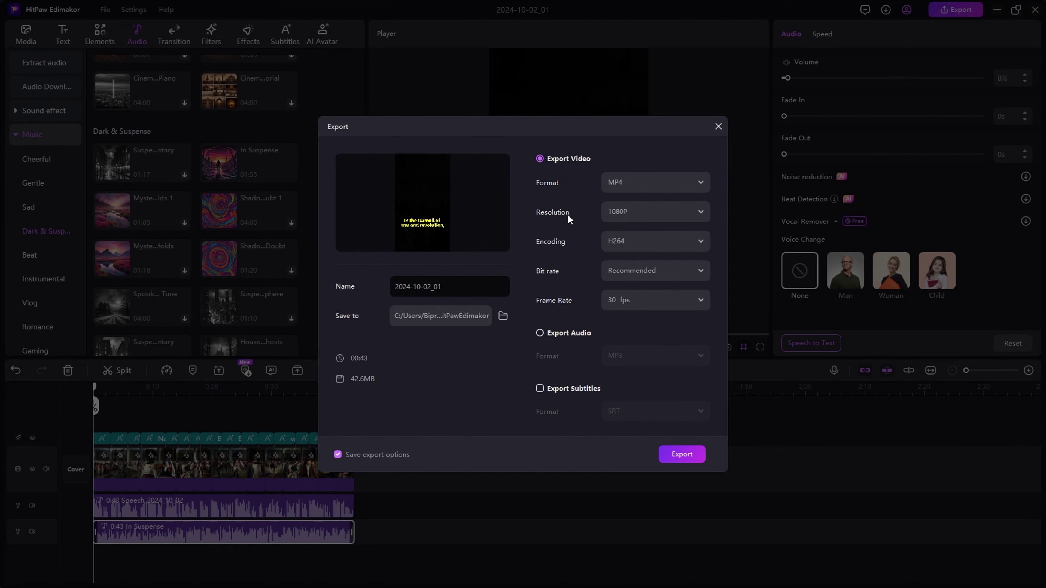
click(627, 212)
click(573, 250)
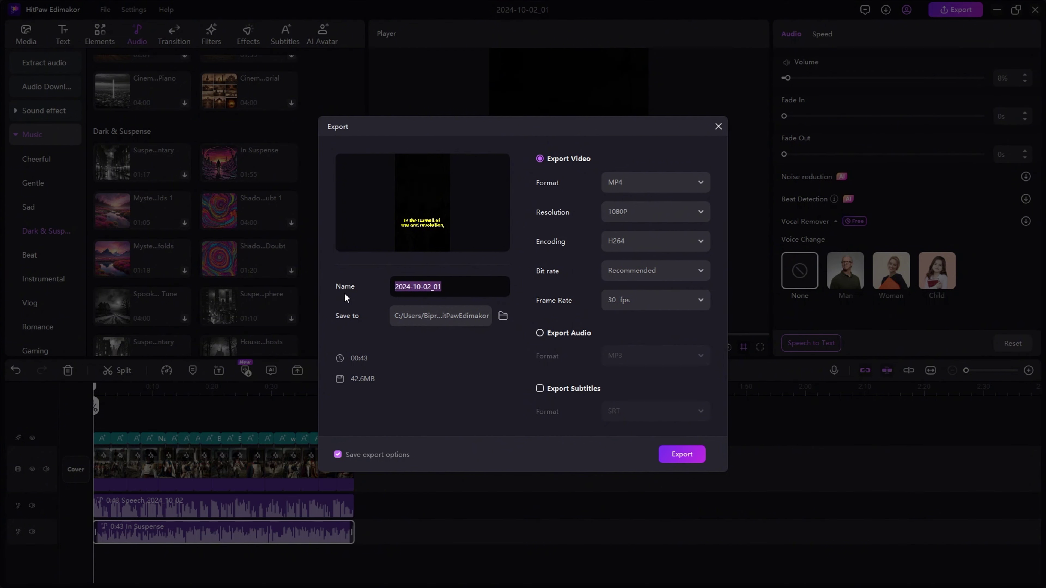
- Name the export Nepolian, choose the Downloads folder as its destination, and export the video
text(Nepolian)
click(502, 316)
click(366, 236)
key(Return)
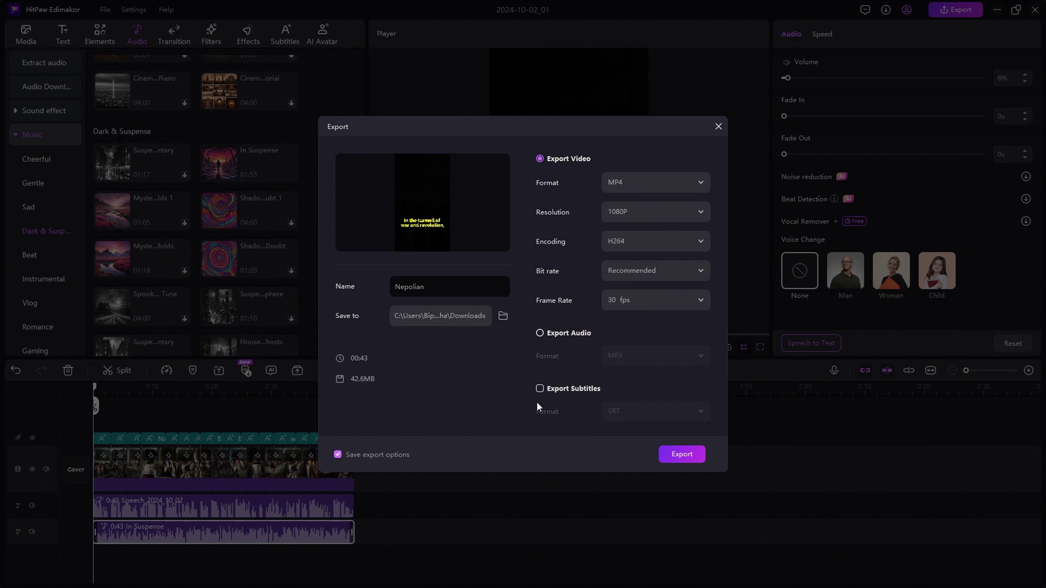
click(680, 455)
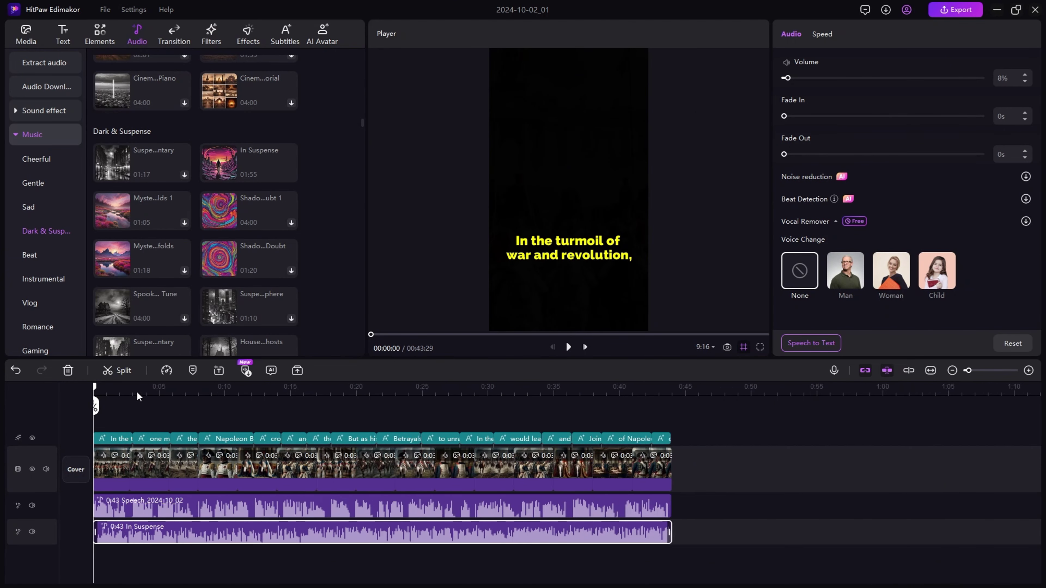
- Show the local media images and scrub through the enlarged timeline to review the assembled clips
scroll(153, 393, up, 2)
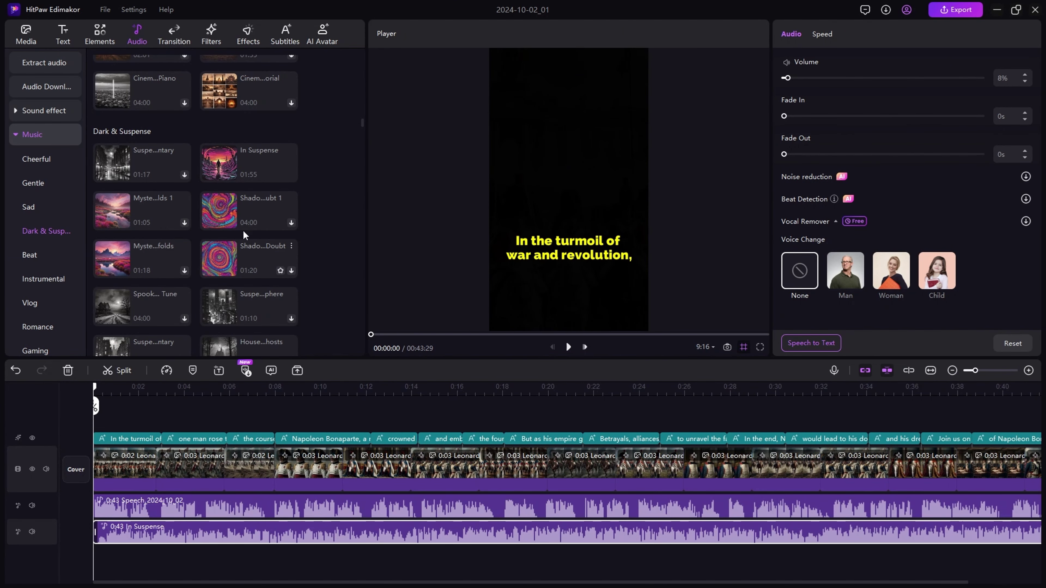
click(24, 33)
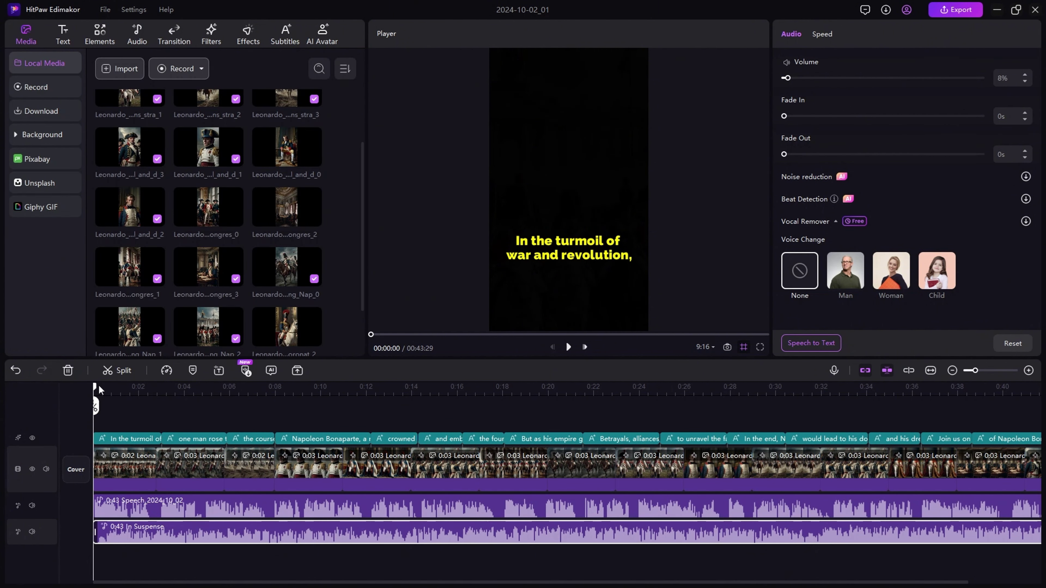
drag(94, 384, 547, 468)
drag(546, 387, 534, 388)
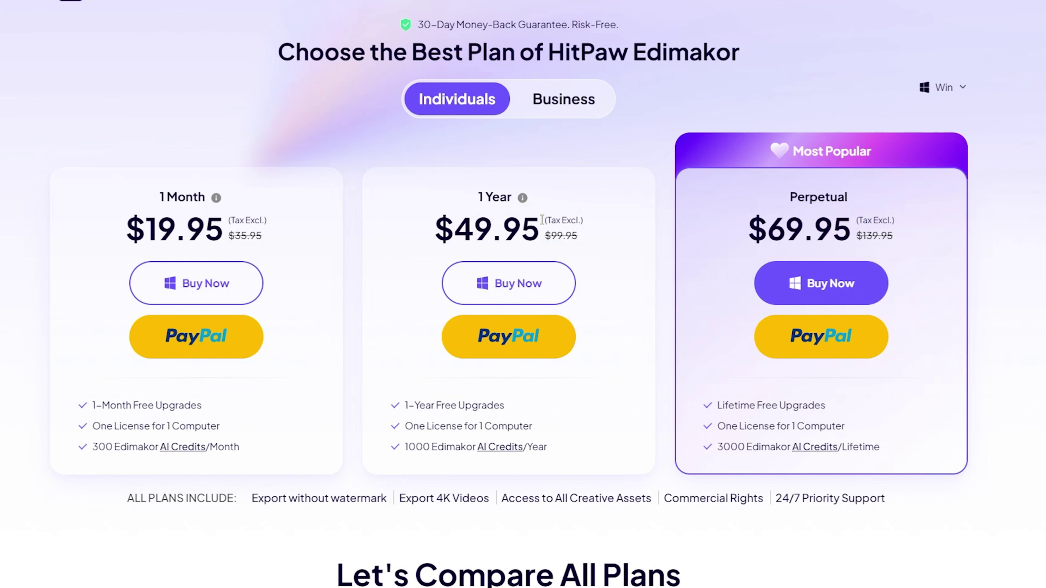
- On the HitPaw Edimakor pricing page, examine the plan prices and compare the features and AI credits of each plan
scroll(569, 206, down, 5)
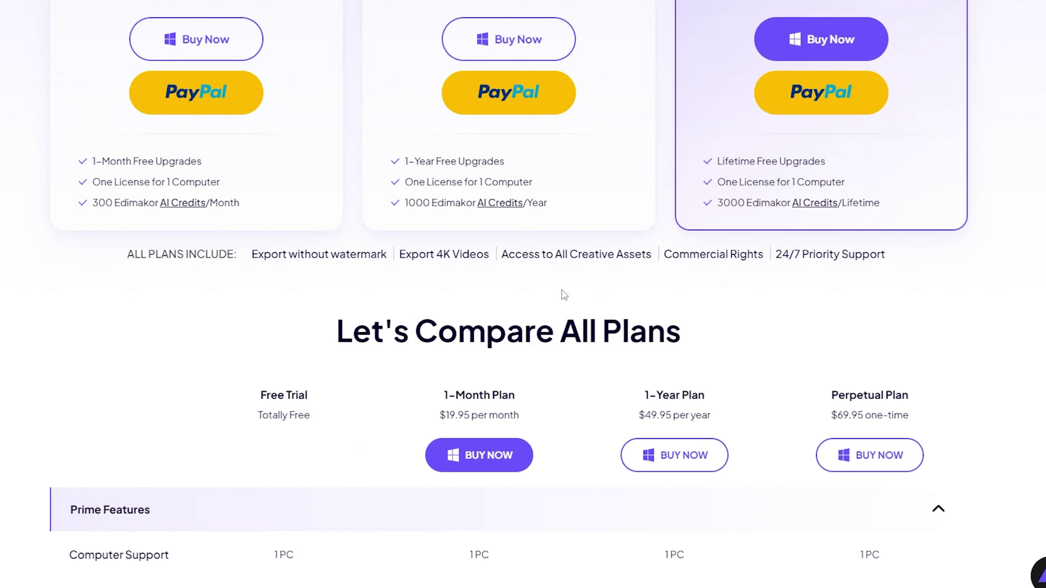
scroll(561, 294, up, 4)
scroll(521, 168, down, 10)
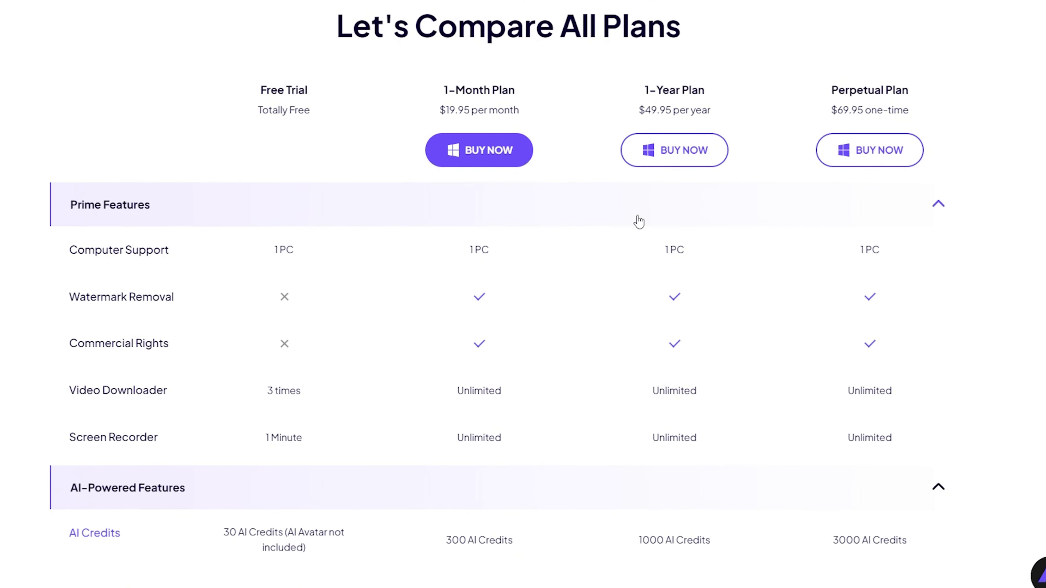
scroll(638, 301, down, 10)
scroll(654, 340, down, 3)
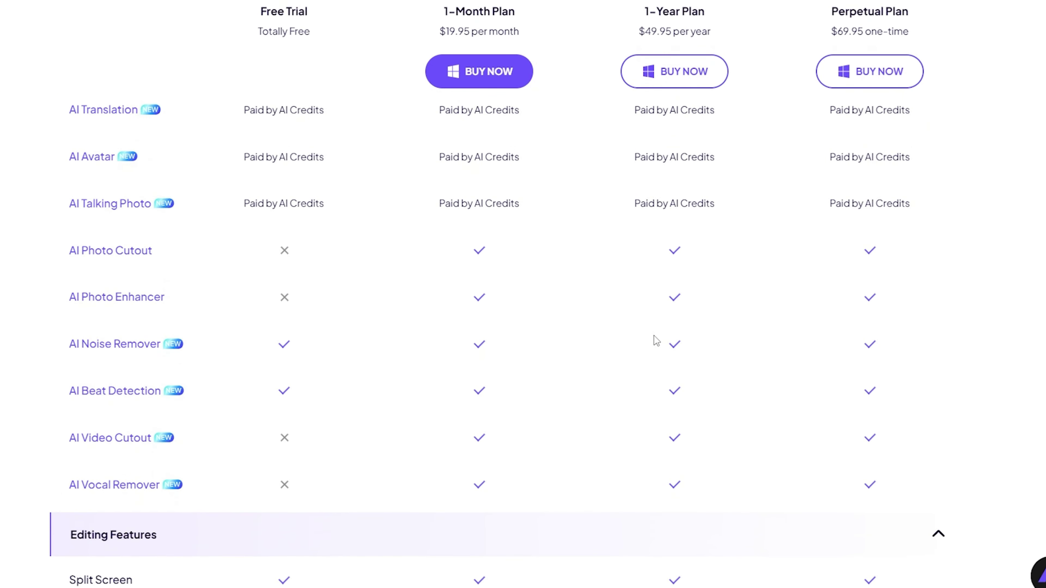
scroll(62, 165, up, 5)
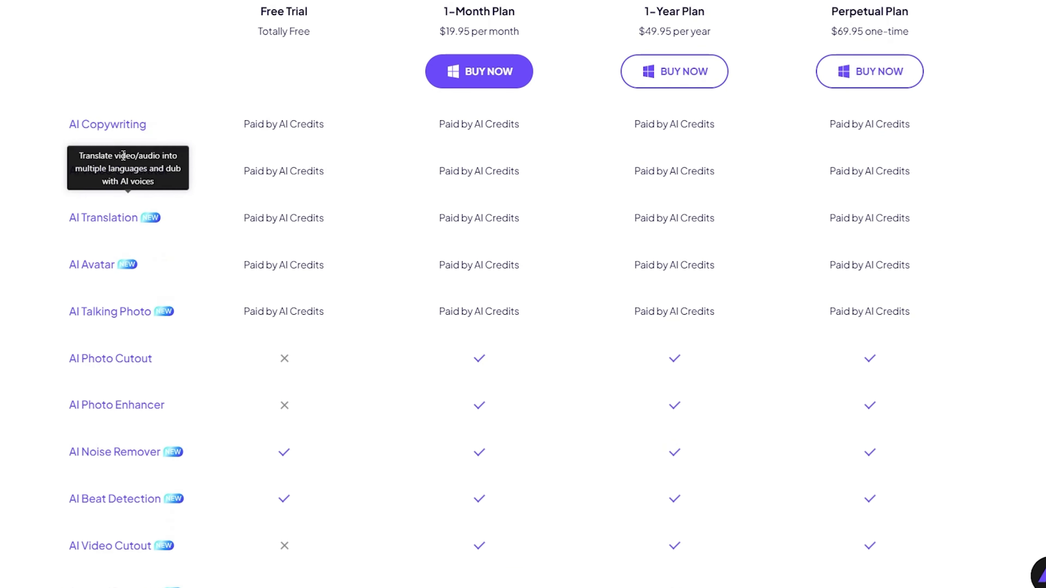
scroll(80, 170, up, 6)
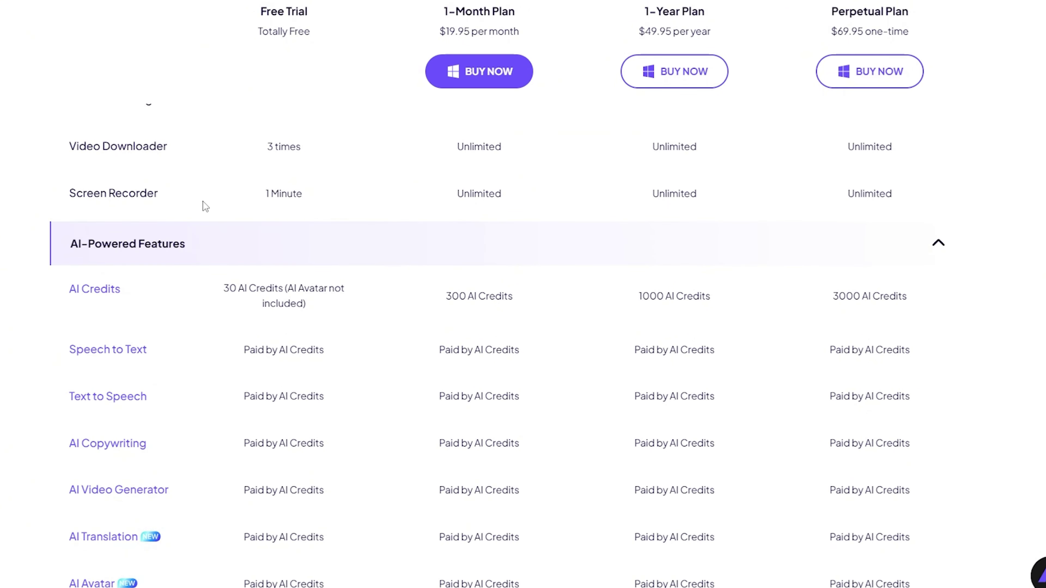
scroll(478, 276, down, 15)
scroll(129, 373, up, 10)
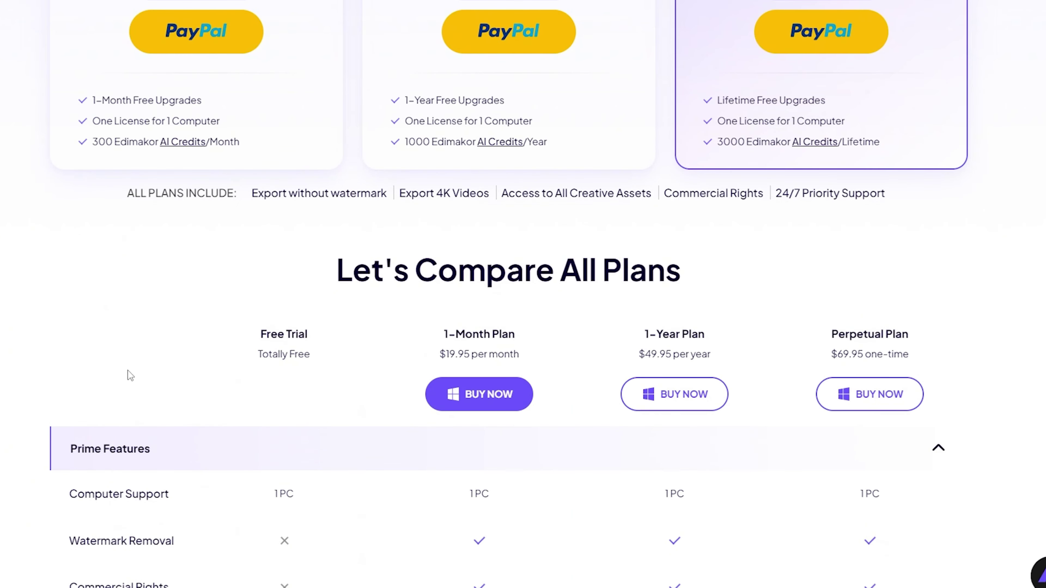